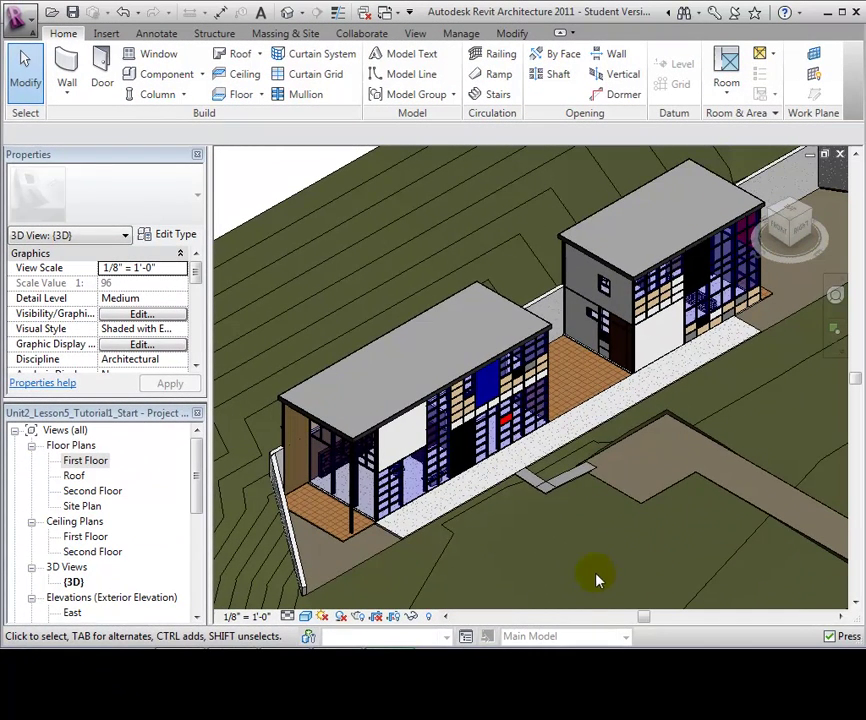
Step: Open the First Floor plan from the Project Browser, replacing the 3D view
double_click(98, 462)
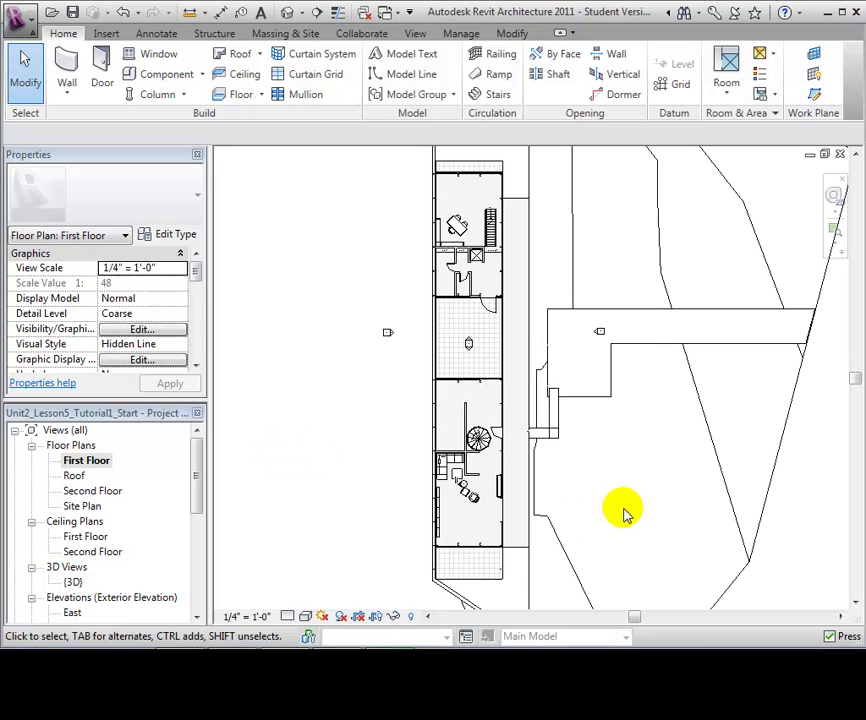
Step: Create another First Floor floor plan at 1/4" = 1'-0" scale, allowing existing levels
left_click(415, 35)
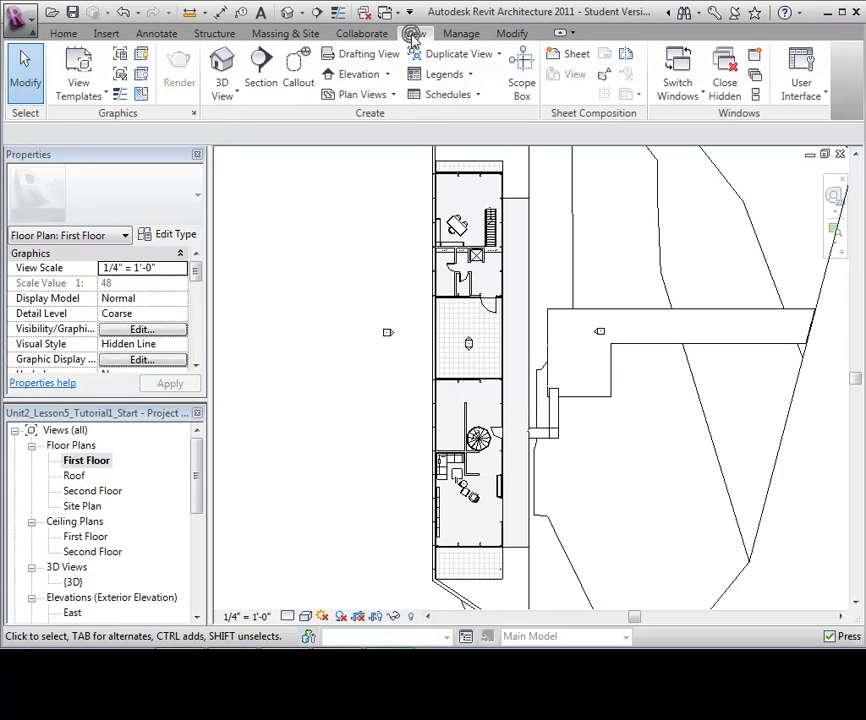
left_click(394, 96)
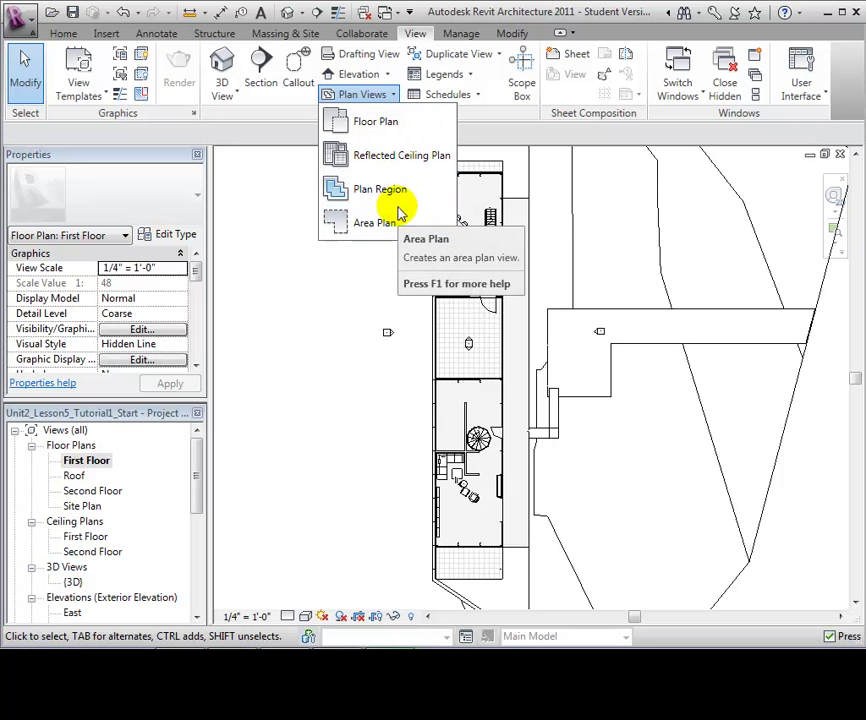
left_click(396, 128)
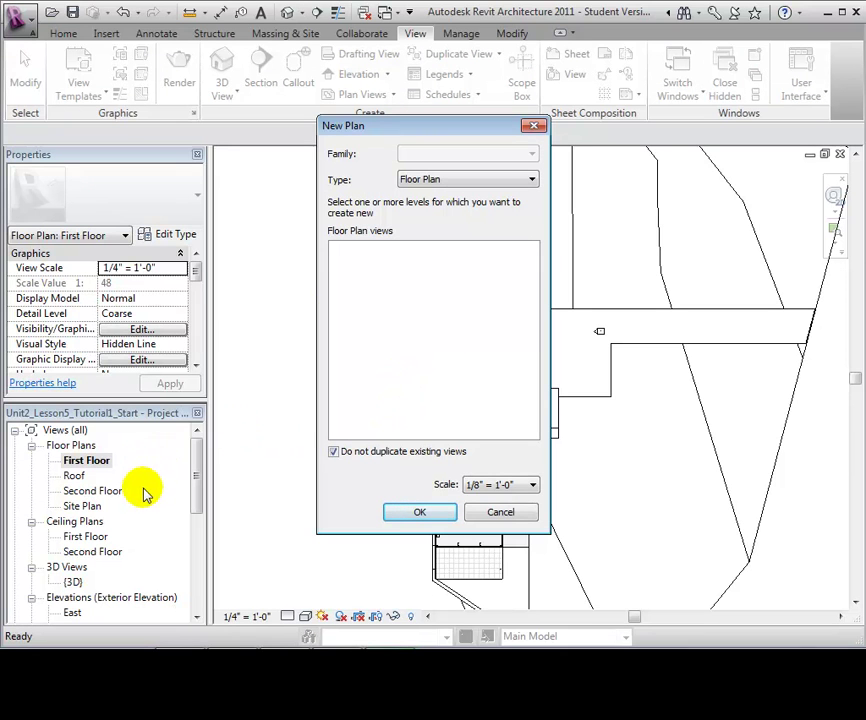
left_click(334, 452)
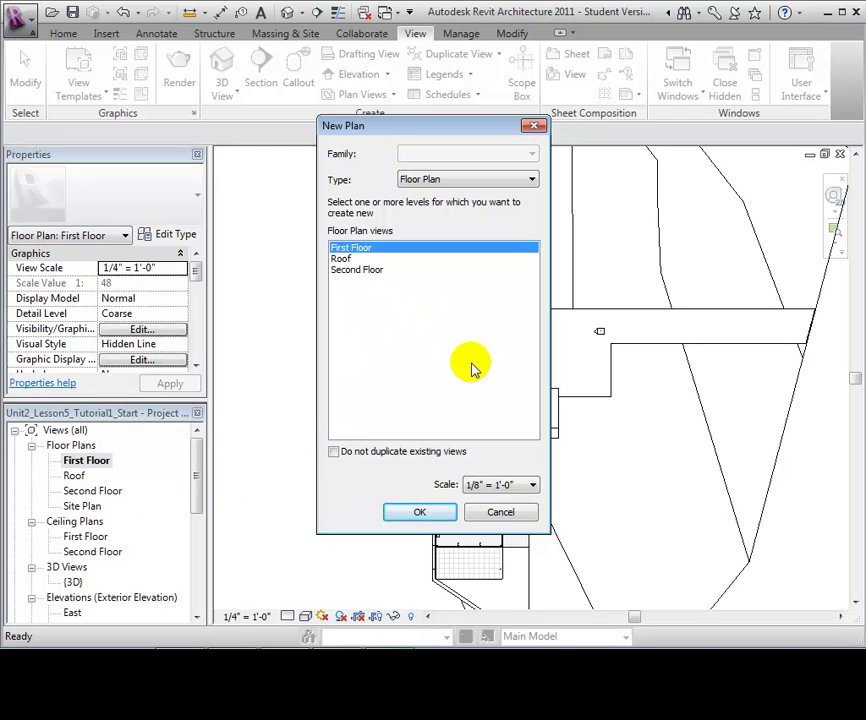
left_click(533, 485)
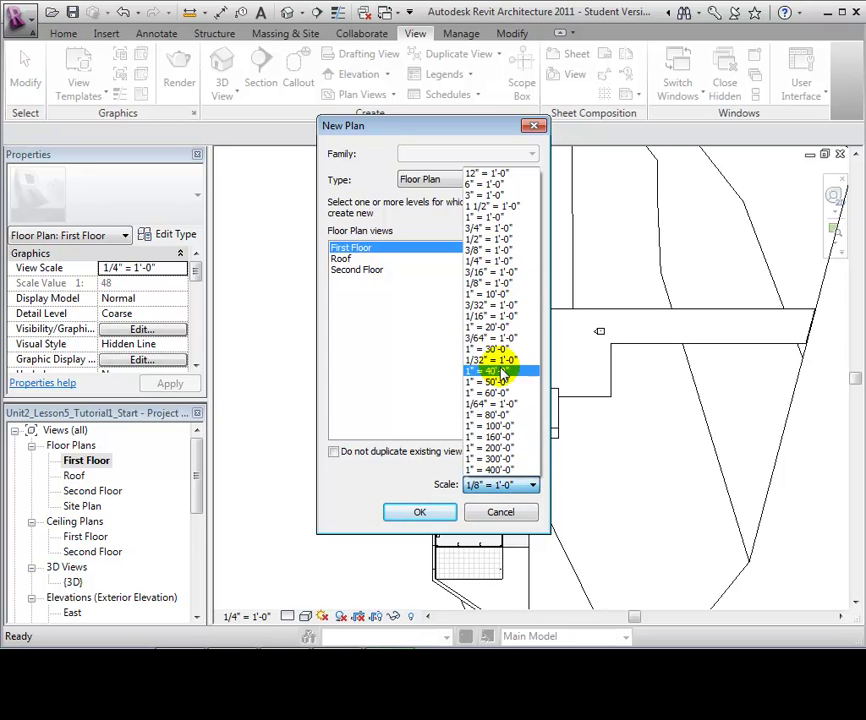
left_click(490, 261)
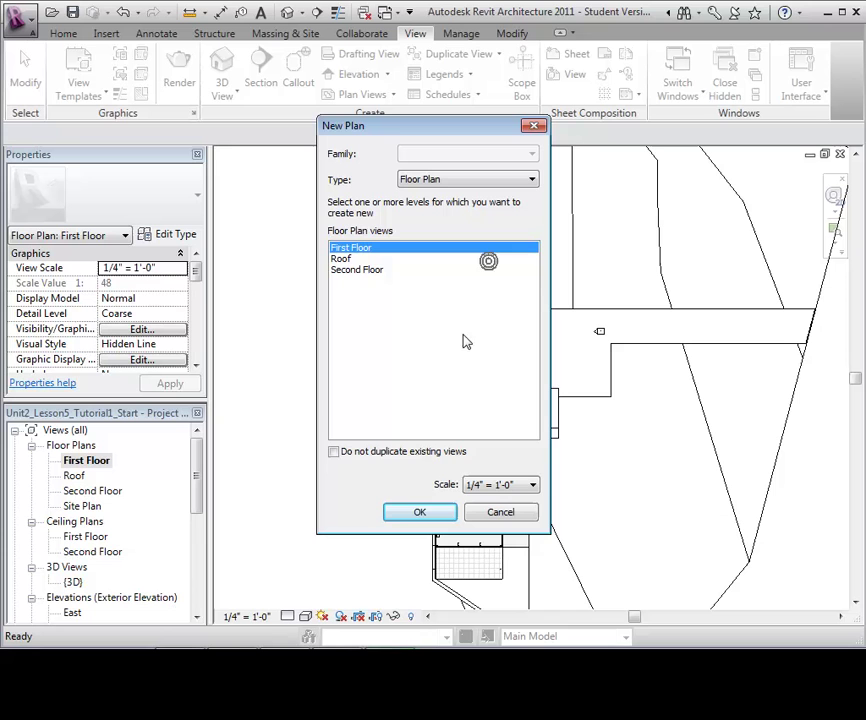
left_click(421, 513)
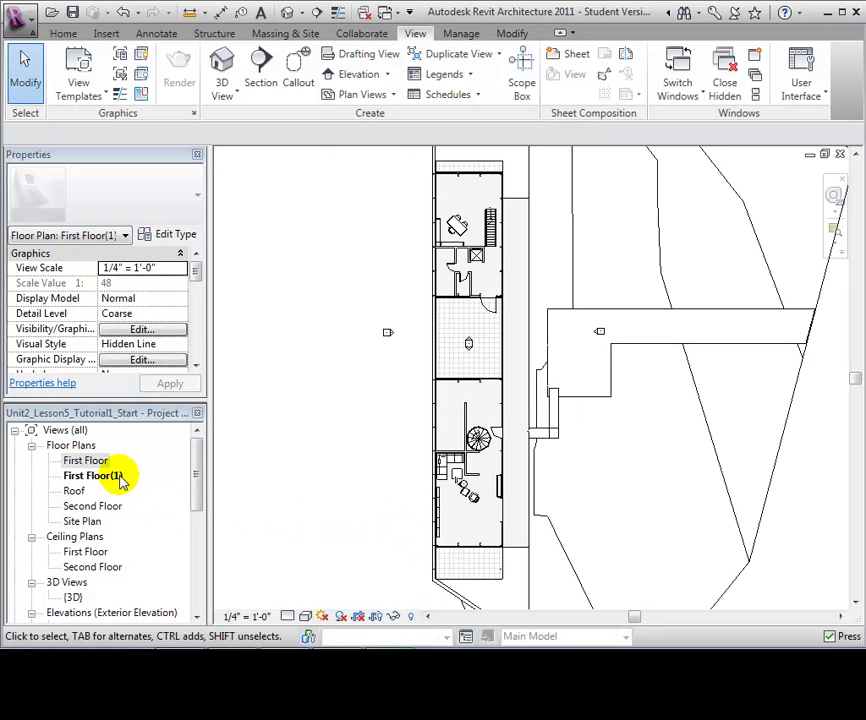
Step: Rename the First Floor(1) view to 'First Floor - 2'
left_click(112, 479)
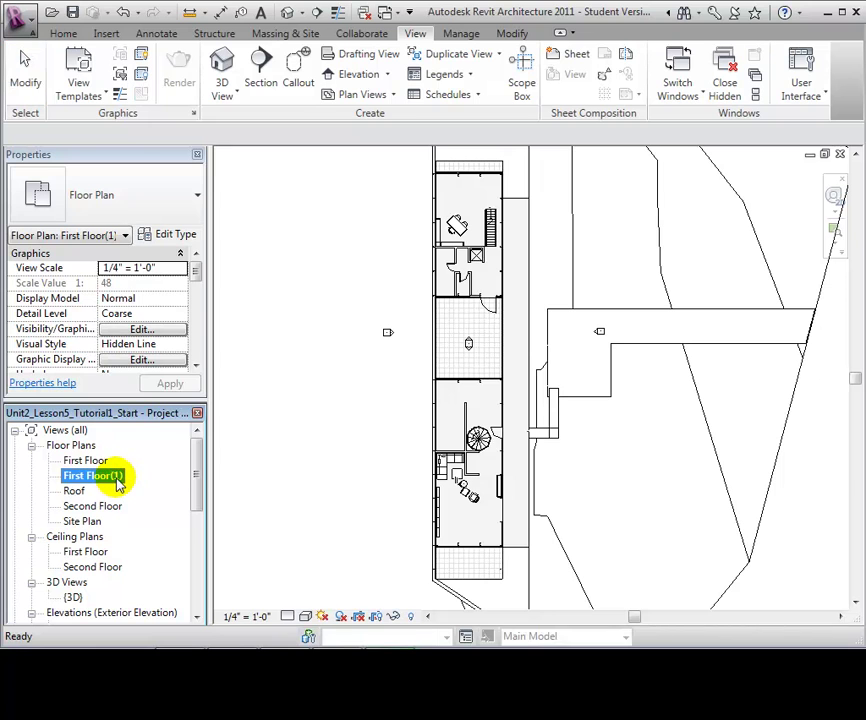
right_click(117, 481)
left_click(166, 395)
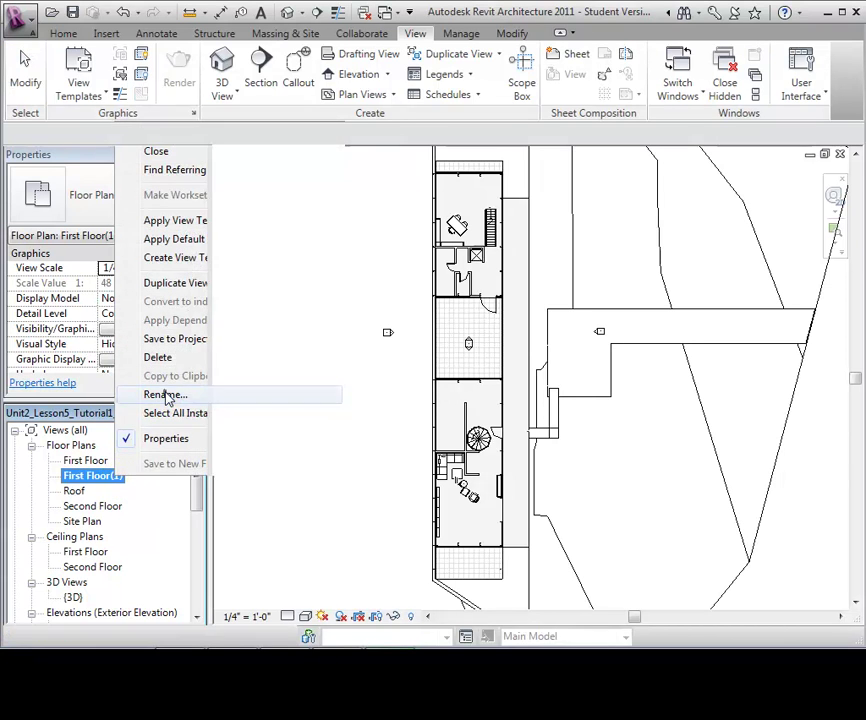
type("First Floor - 2")
left_click(495, 323)
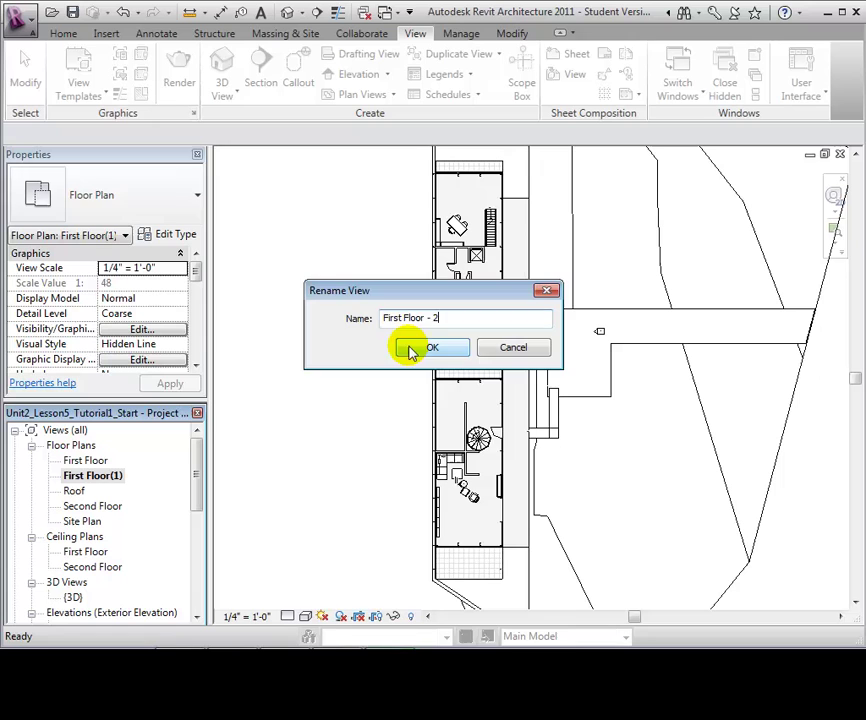
left_click(410, 350)
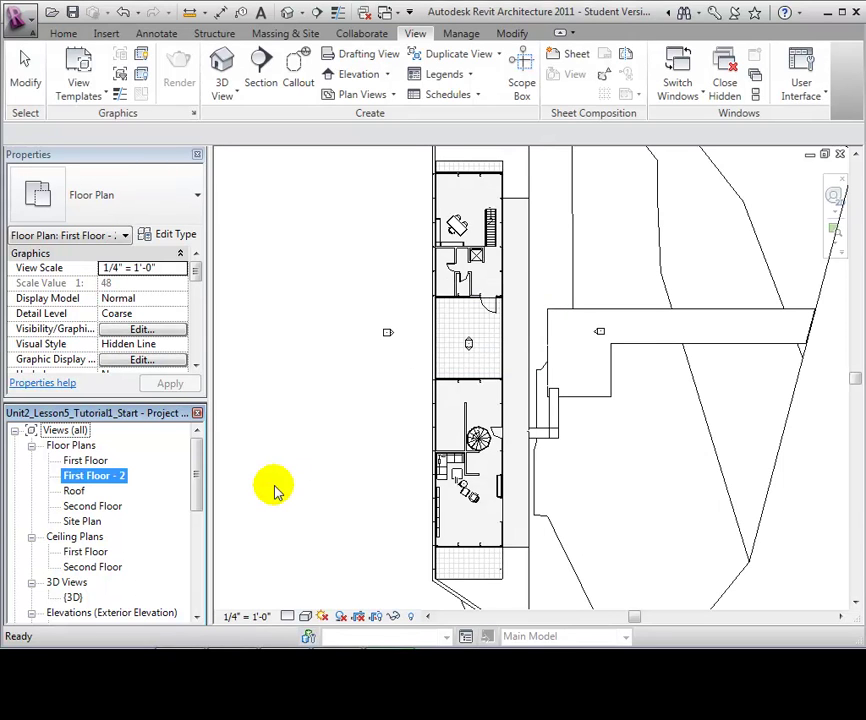
Step: Create a First Floor reflected ceiling plan at 1/4" = 1'-0" scale
left_click(392, 97)
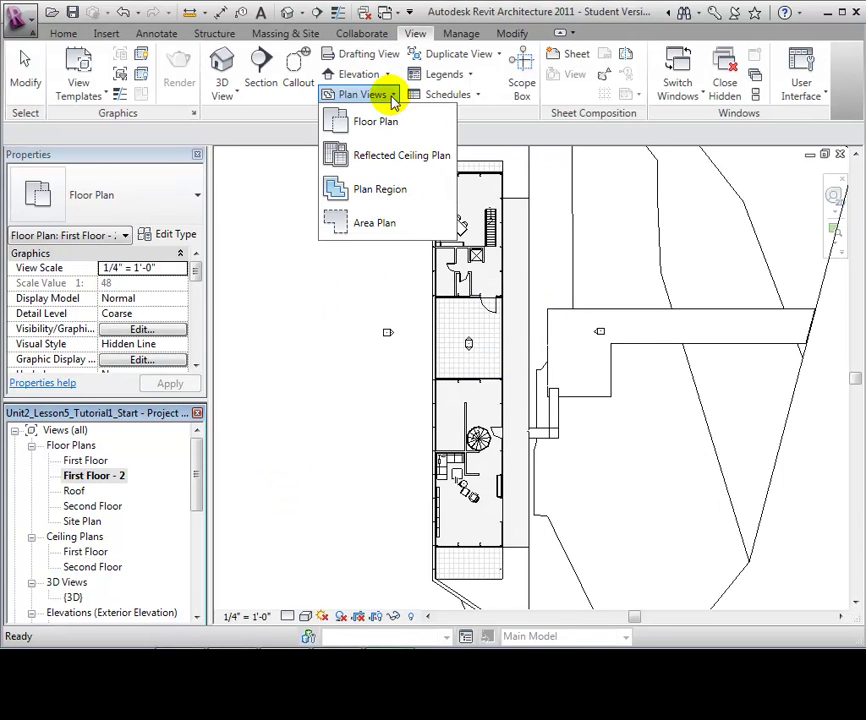
left_click(396, 155)
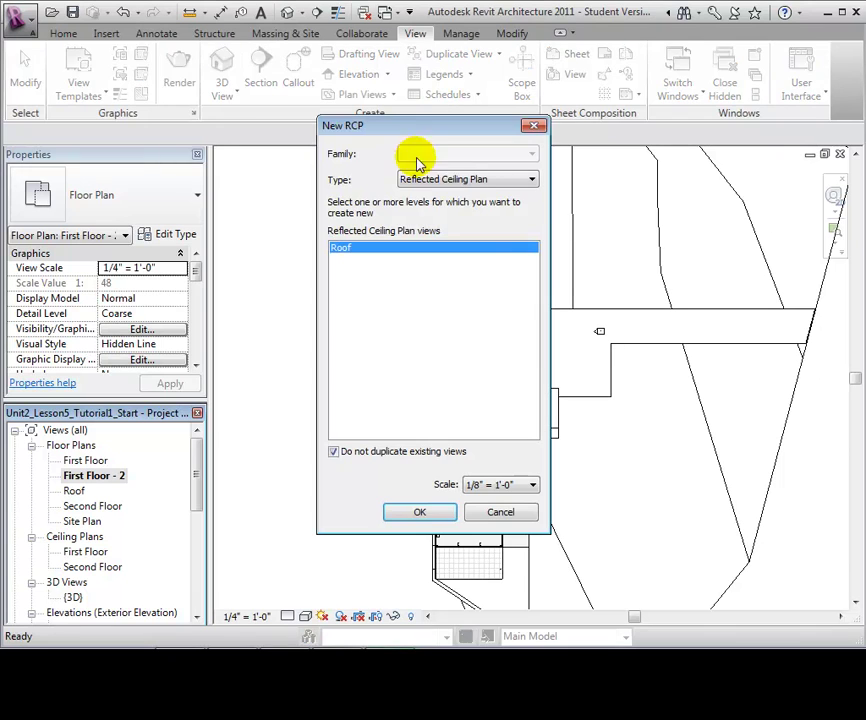
left_click(335, 451)
left_click(368, 249)
left_click(515, 484)
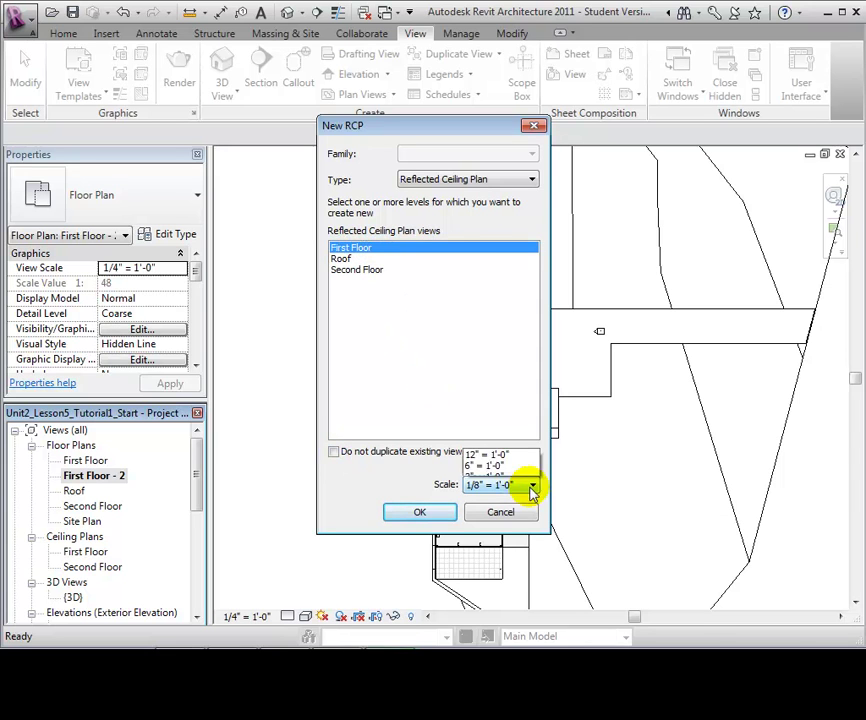
left_click(481, 262)
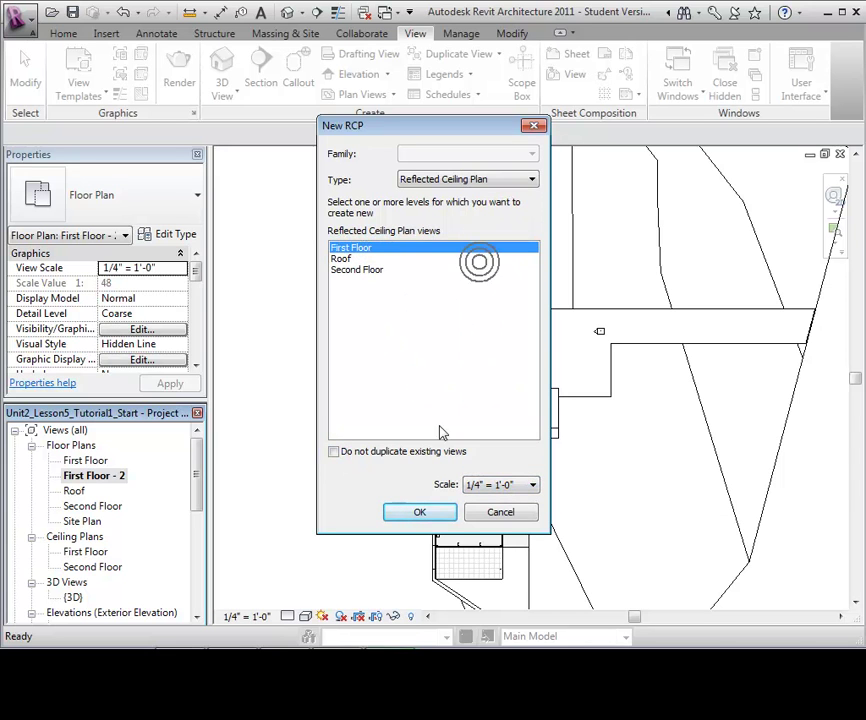
left_click(438, 515)
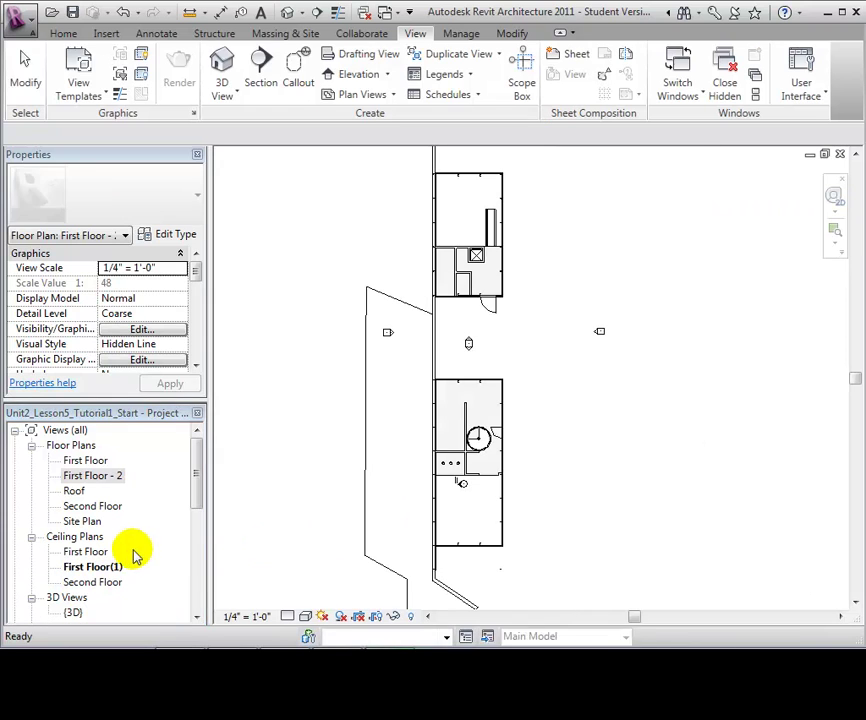
Step: Rename the ceiling plan to 'First Floor - 2' and open the First Floor - 2 floor plan
right_click(116, 566)
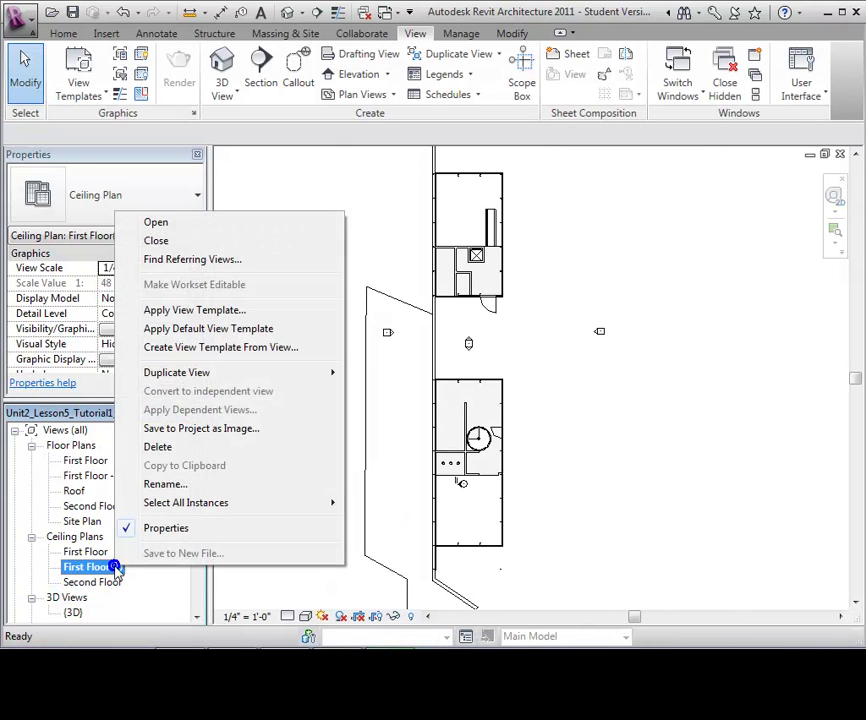
left_click(165, 484)
left_click(421, 348)
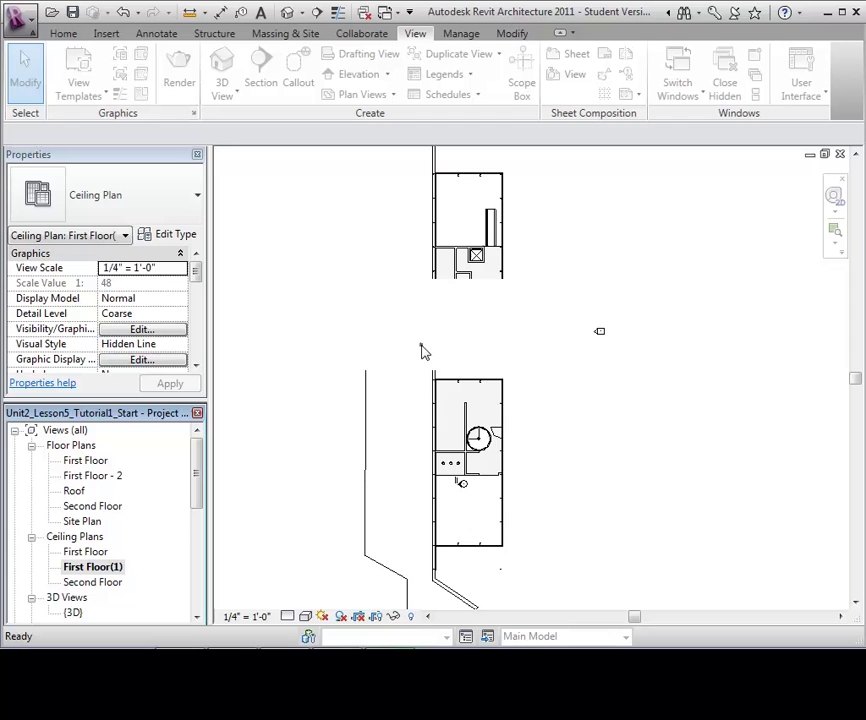
type("- 2")
double_click(97, 477)
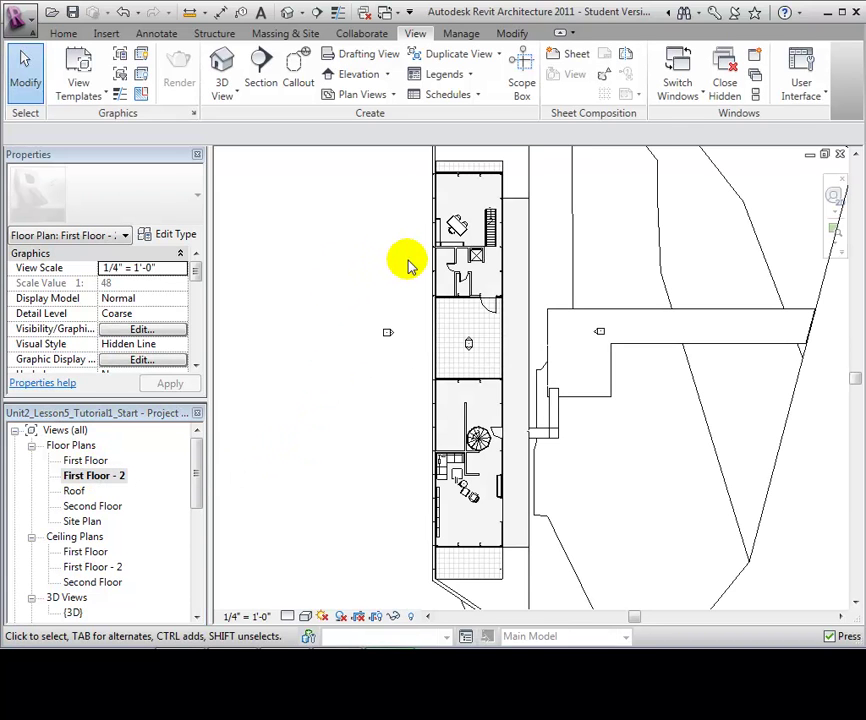
Step: Sketch a rectangular plan region over the central hall and doorway and finish it
left_click(393, 97)
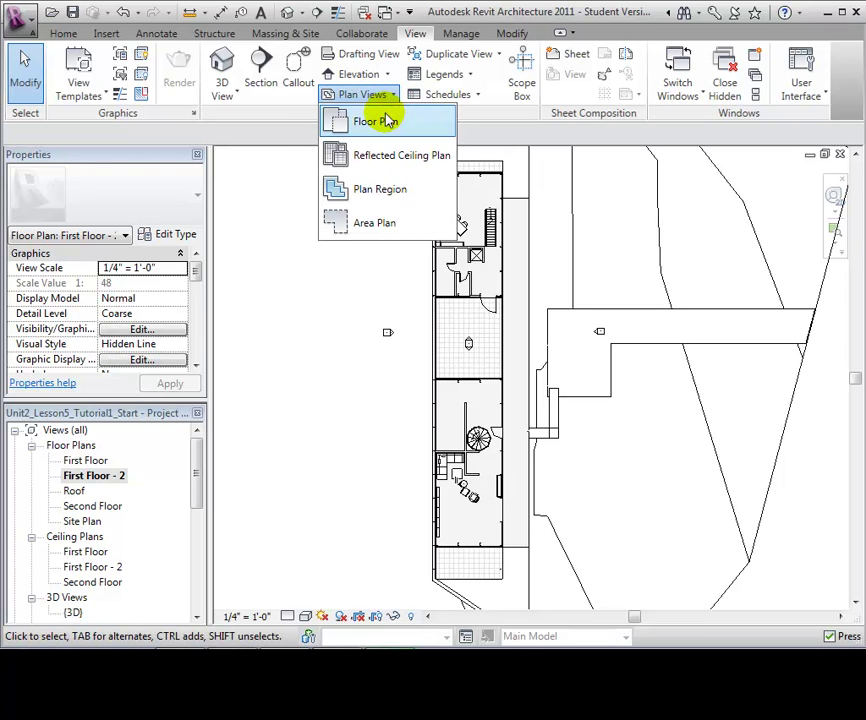
left_click(380, 196)
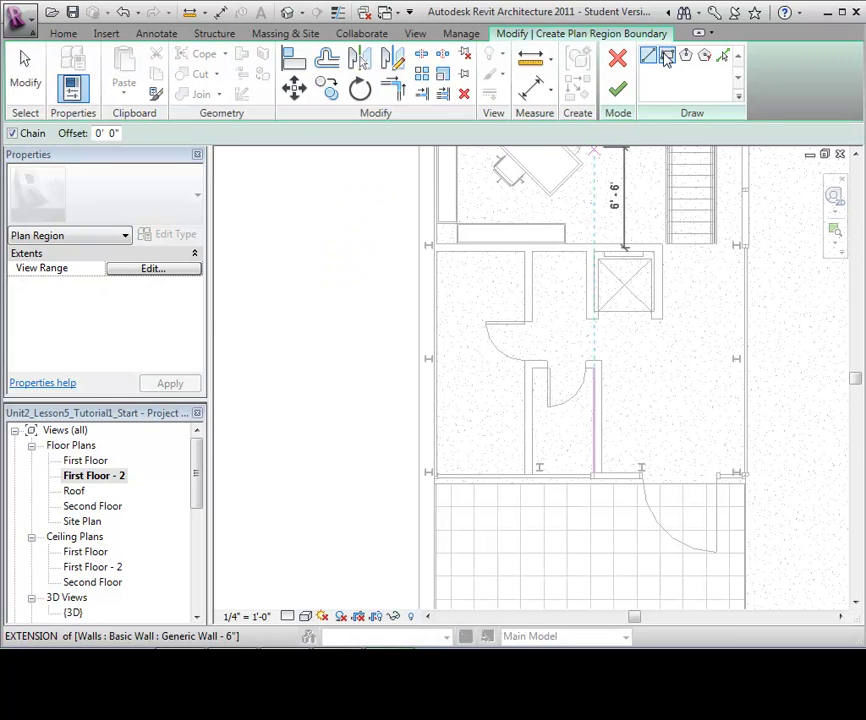
left_click(667, 57)
left_click(459, 300)
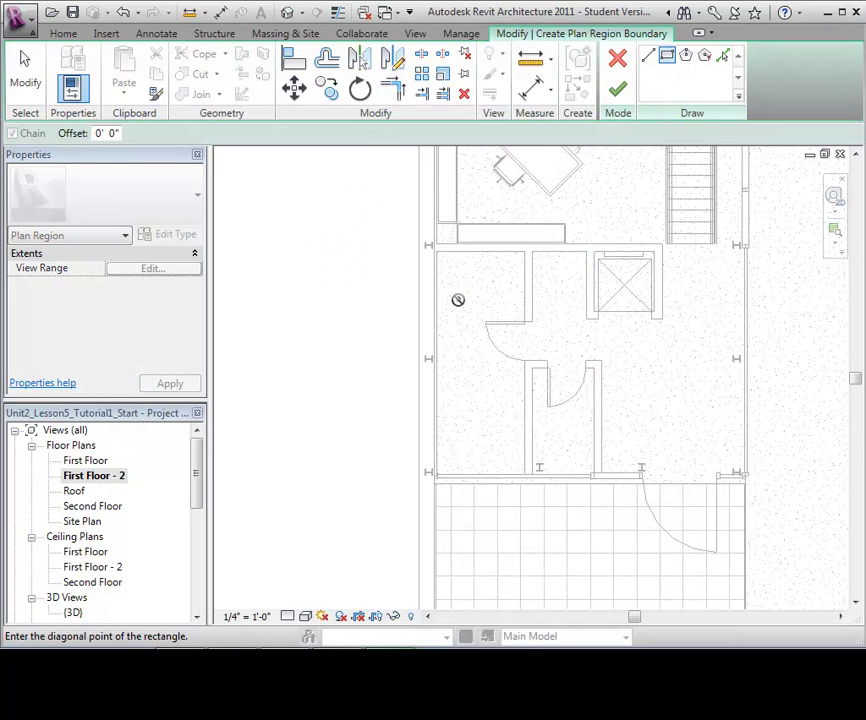
left_click(676, 401)
left_click(618, 92)
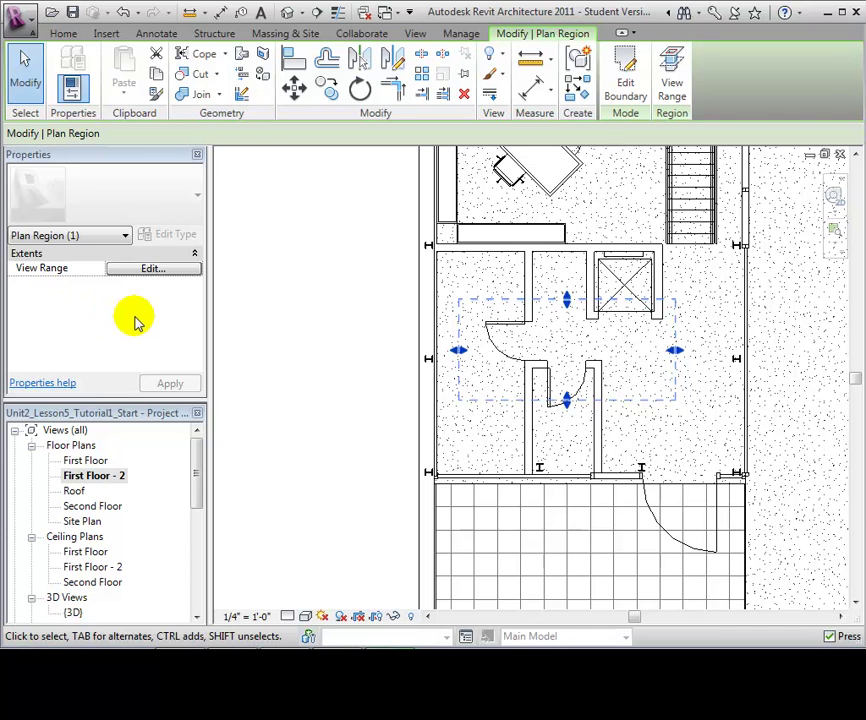
left_click(355, 350)
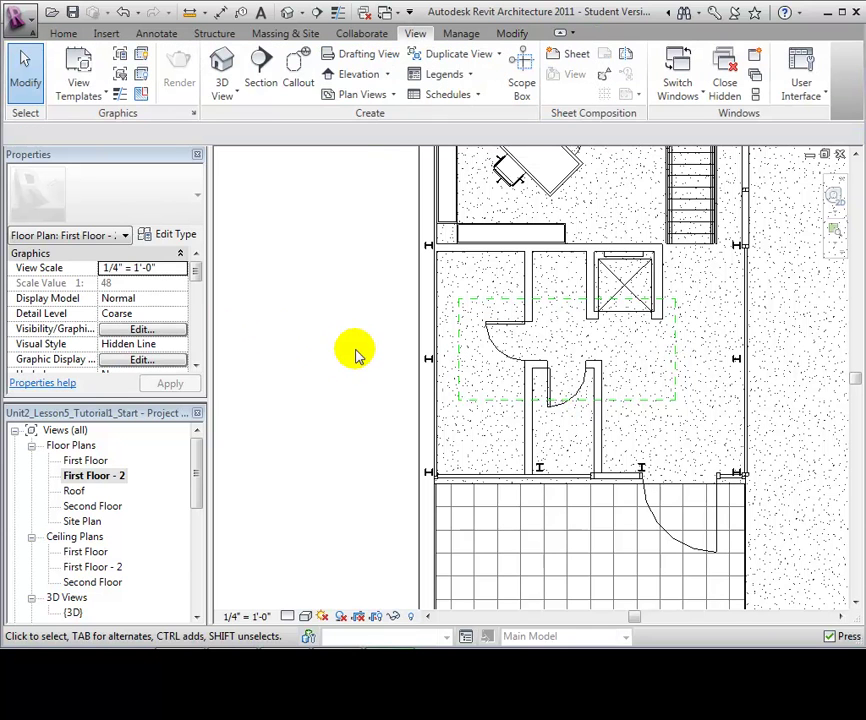
Step: Make a First Floor area plan using the Gross Building scheme at 1/4" = 1'-0"
left_click(396, 96)
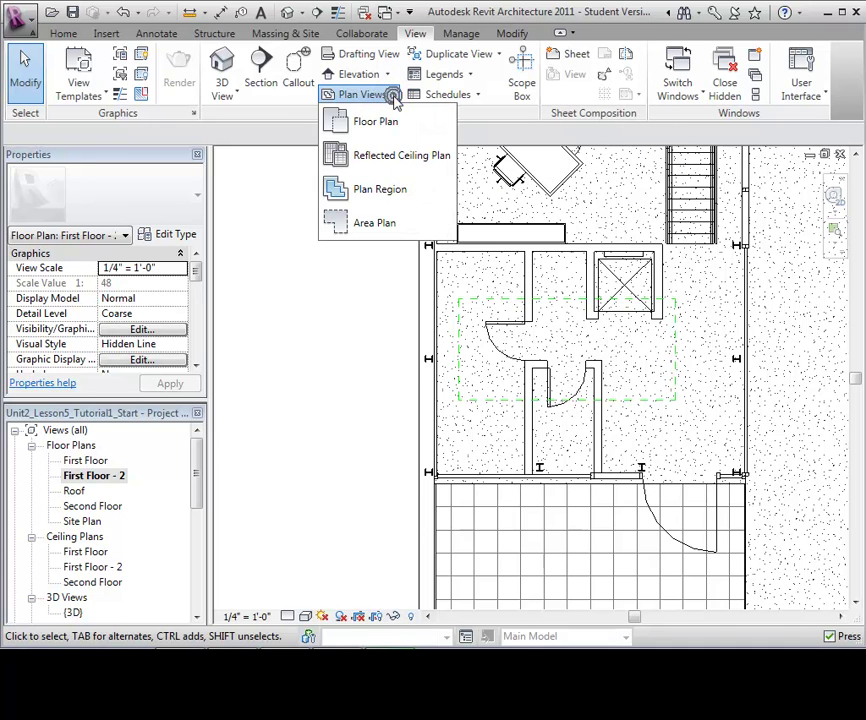
left_click(378, 228)
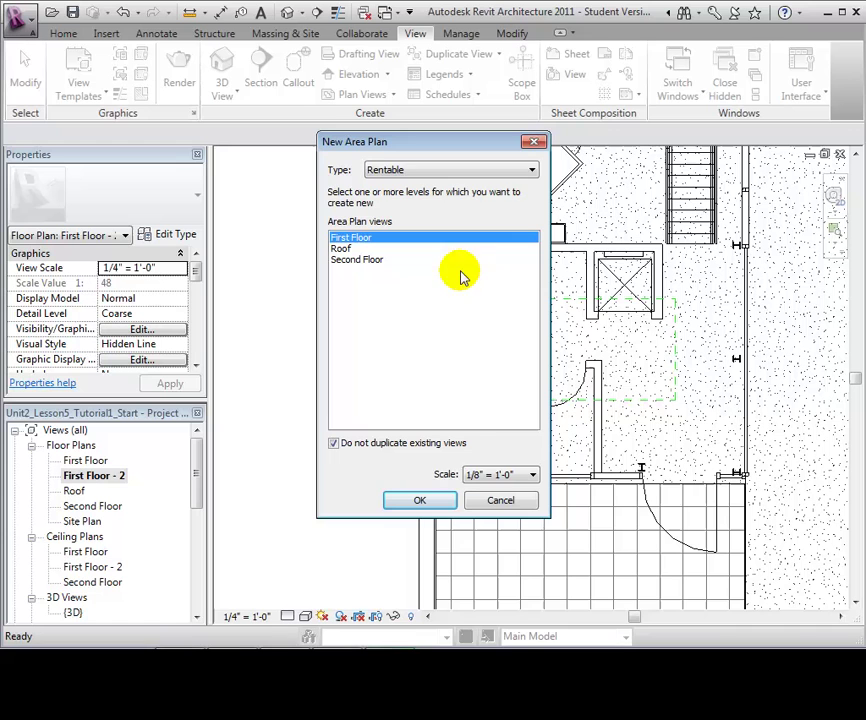
left_click(528, 171)
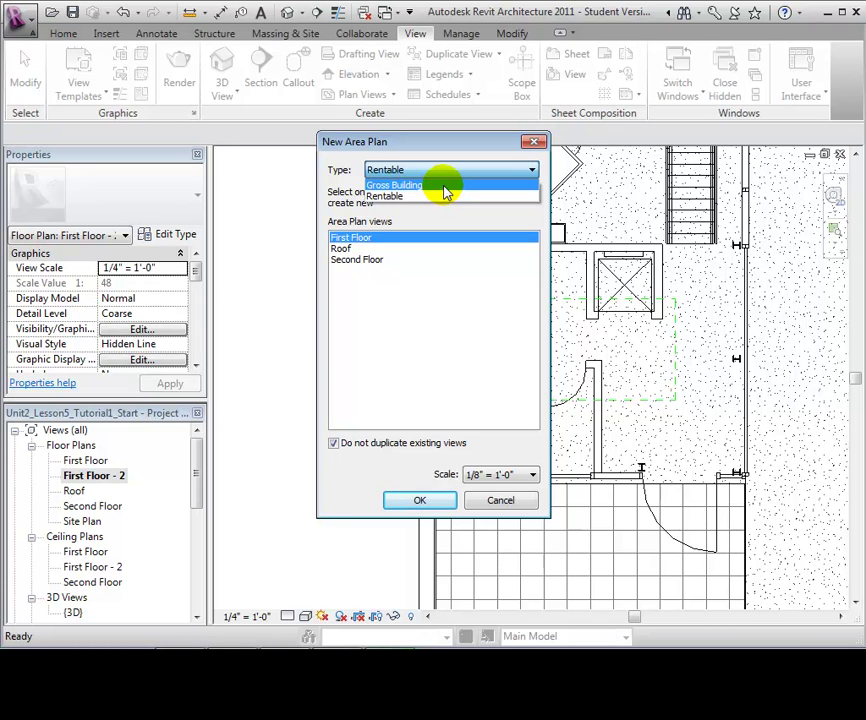
left_click(446, 190)
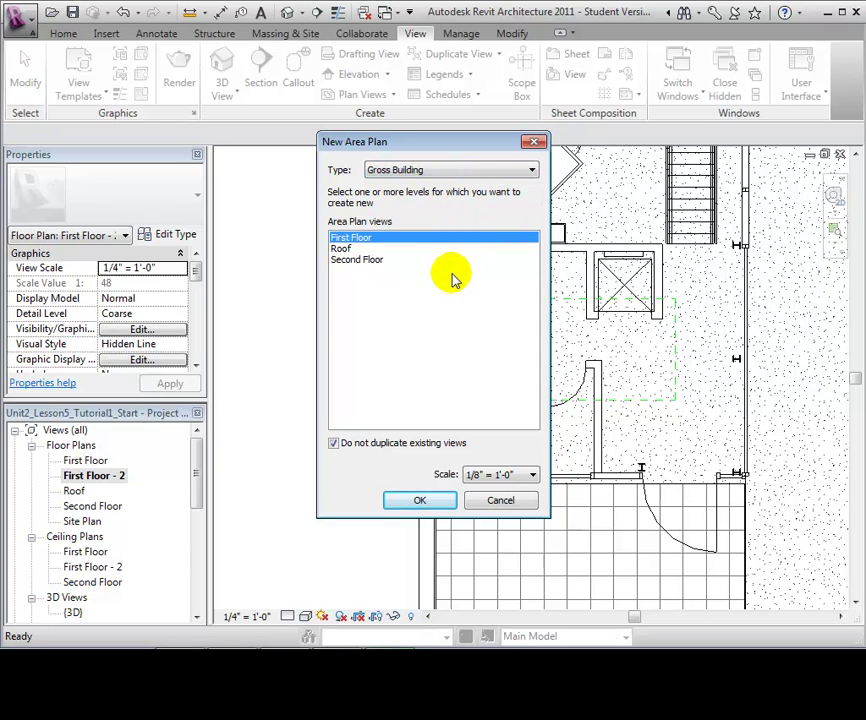
left_click(532, 475)
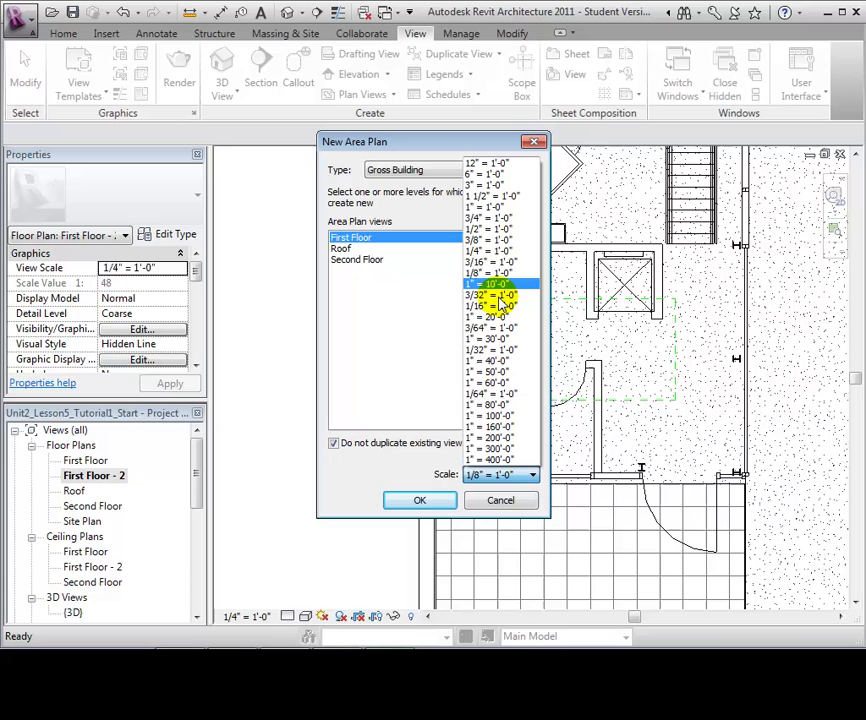
left_click(490, 252)
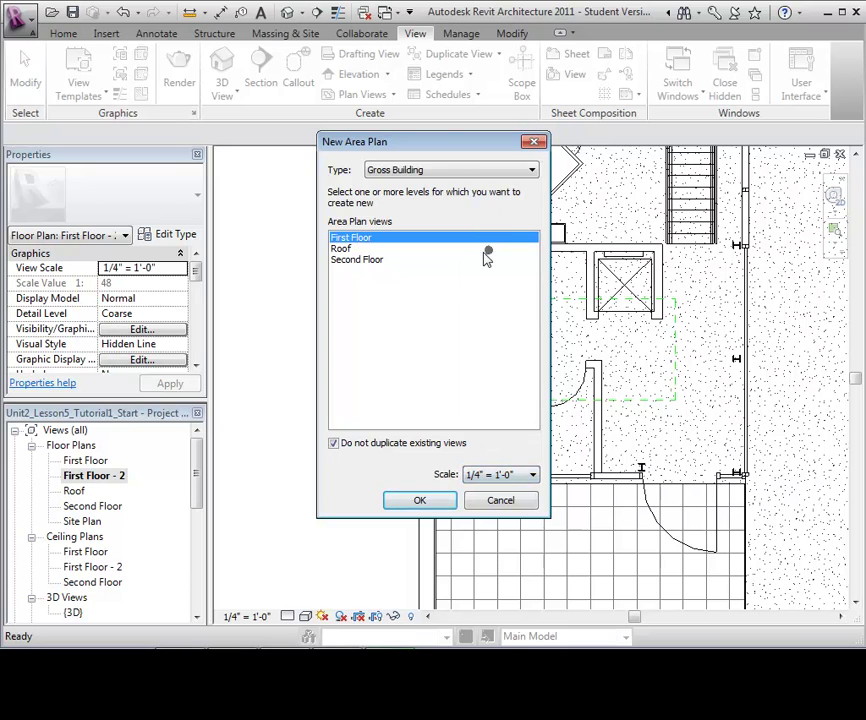
left_click(419, 501)
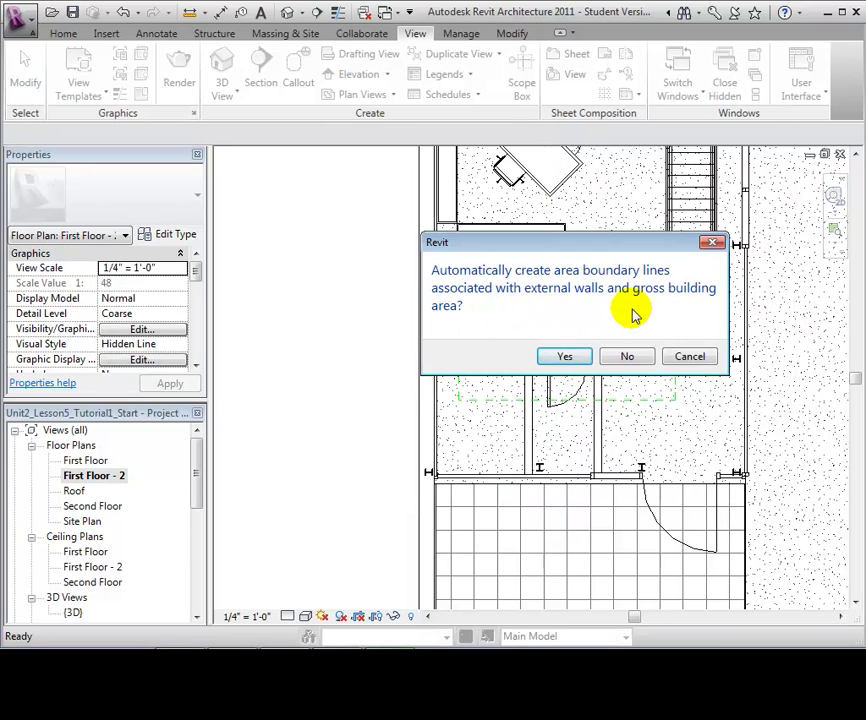
Step: Accept automatic area boundary lines along the exterior walls and frame the area plan
left_click(560, 356)
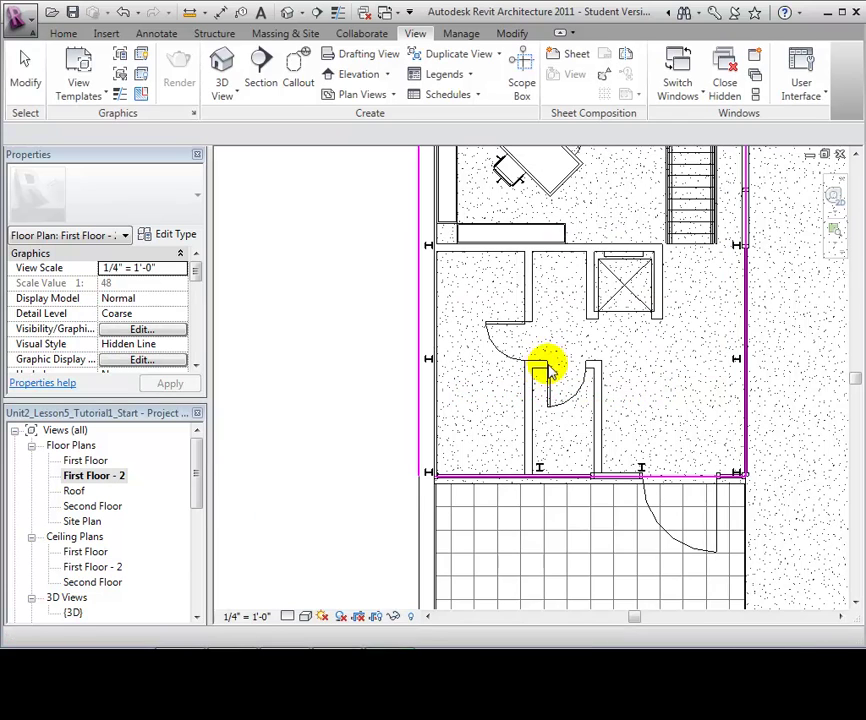
scroll(310, 377, "down", 1)
scroll(310, 377, "down", 2)
scroll(310, 377, "down", 2)
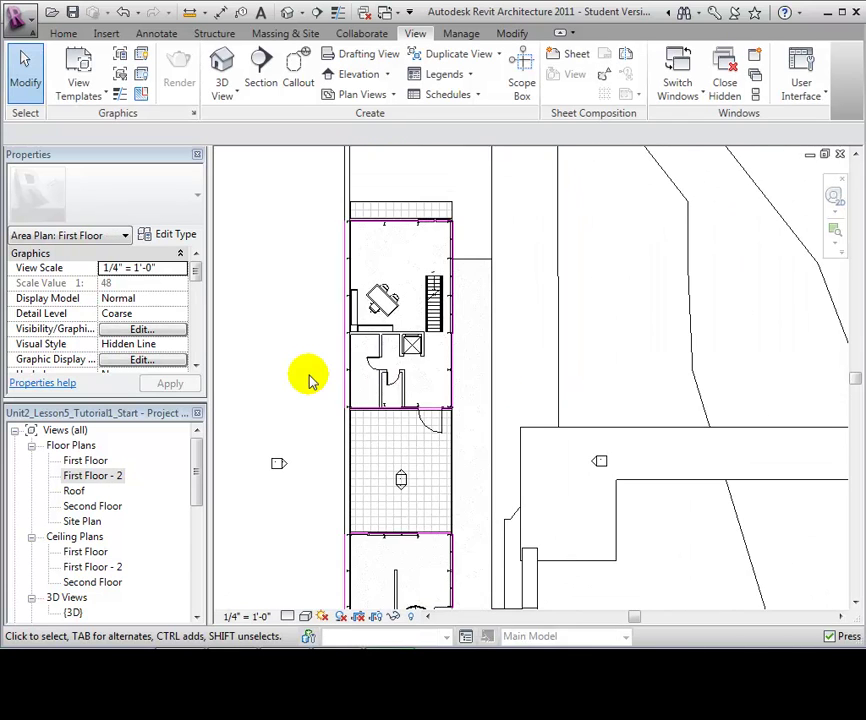
mouse_move(320, 386)
middle_mouse_down()
mouse_move(380, 305)
mouse_move(387, 381)
middle_mouse_up()
scroll(388, 352, "up", 2)
scroll(386, 349, "up", 1)
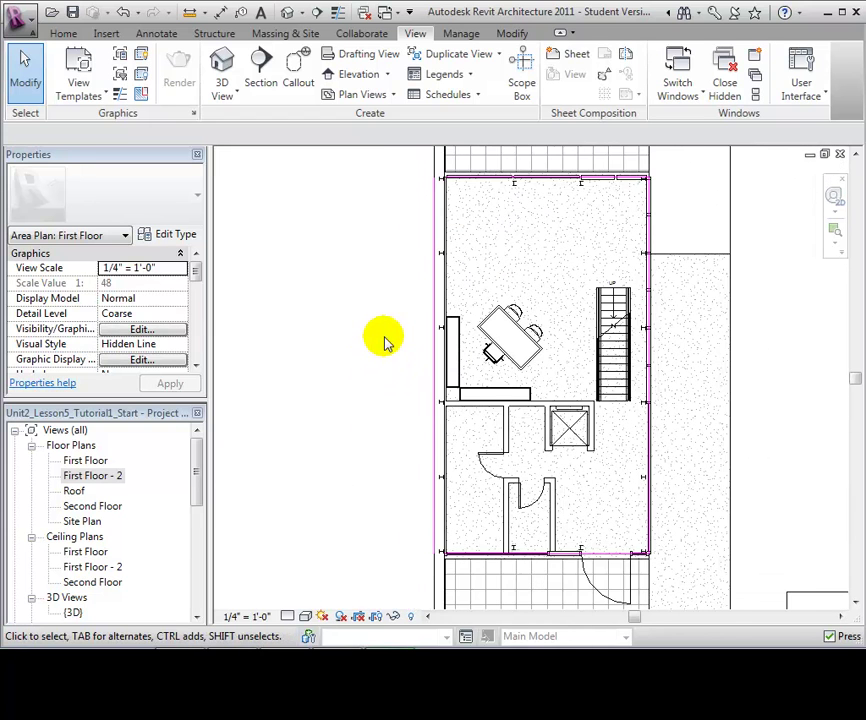
scroll(390, 343, "up", 1)
middle_click_drag(394, 344, 367, 367)
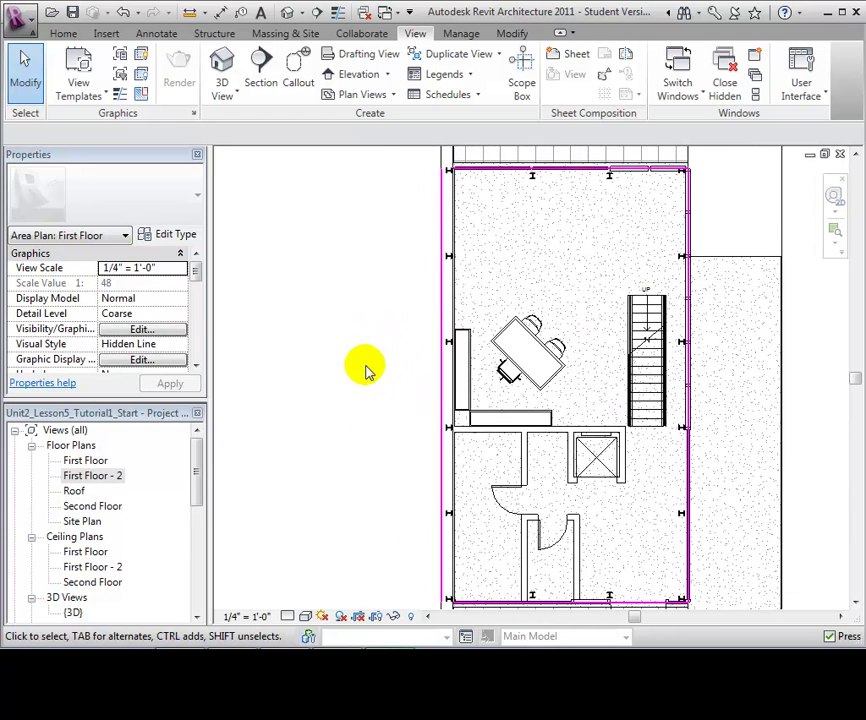
left_click_drag(195, 452, 195, 541)
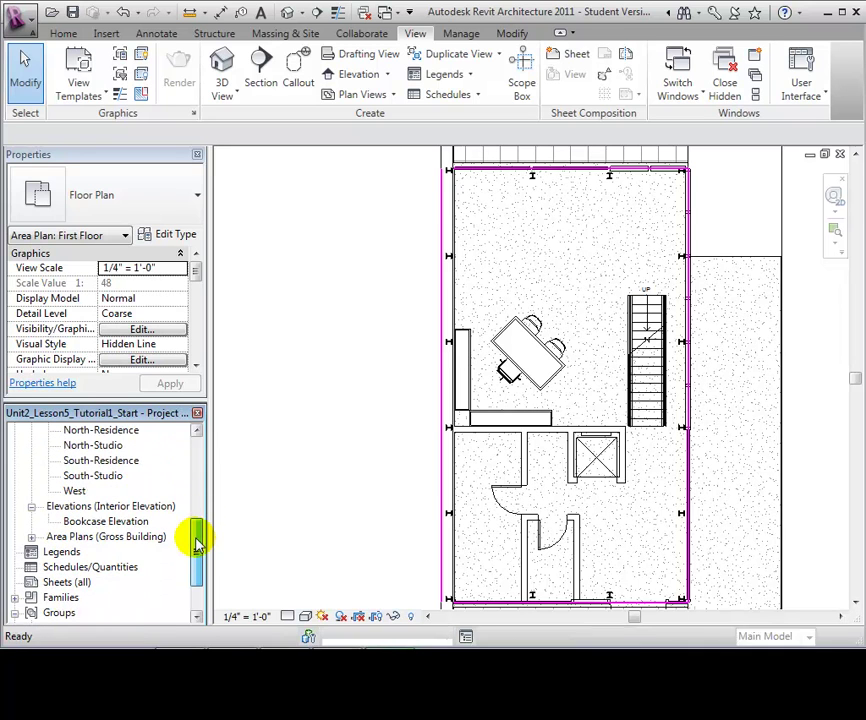
Step: Start area tagging and load an area tag family from the Annotations library folder
left_click(32, 537)
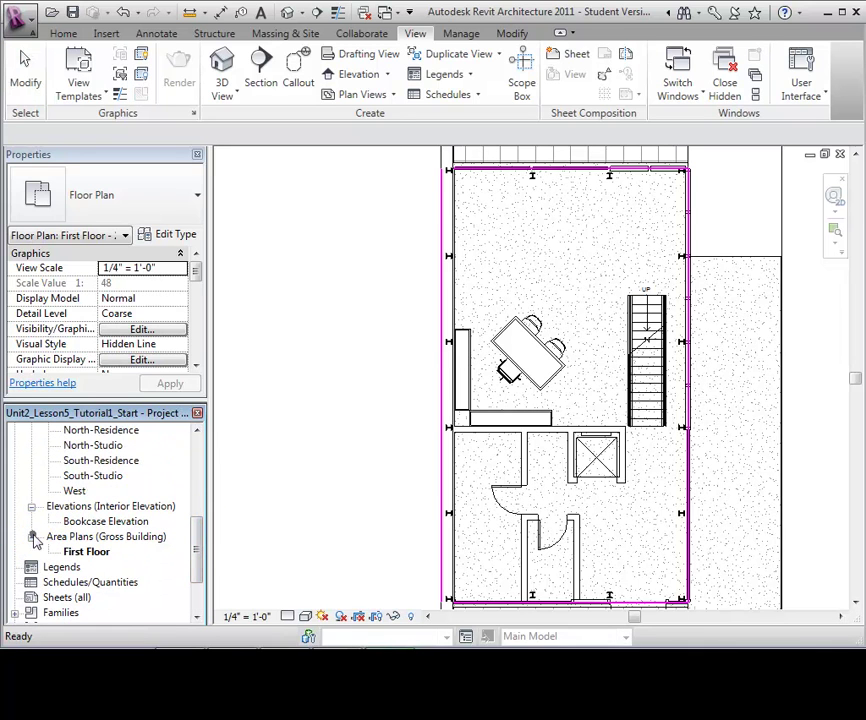
left_click(63, 33)
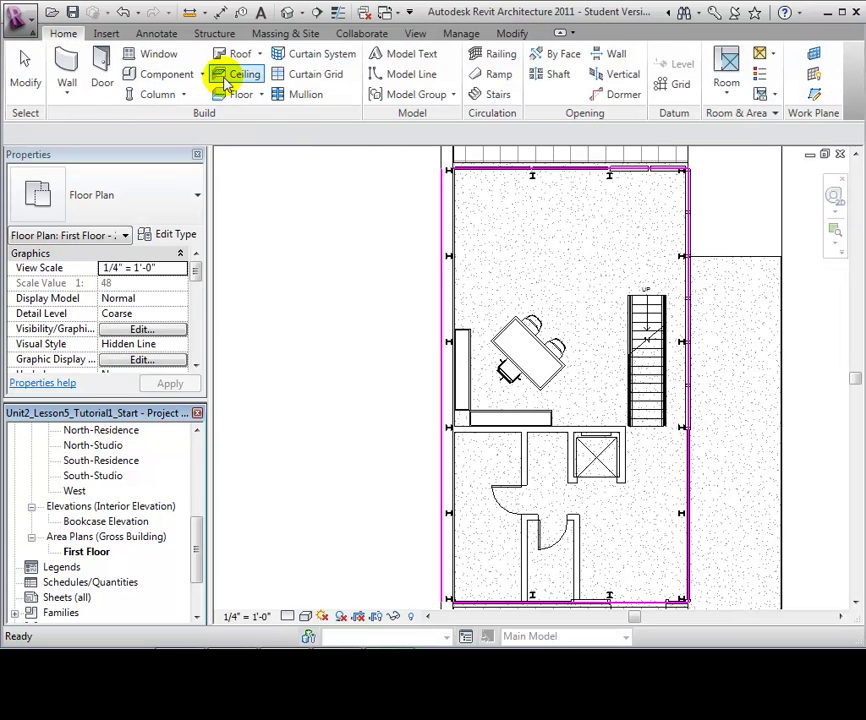
left_click(777, 95)
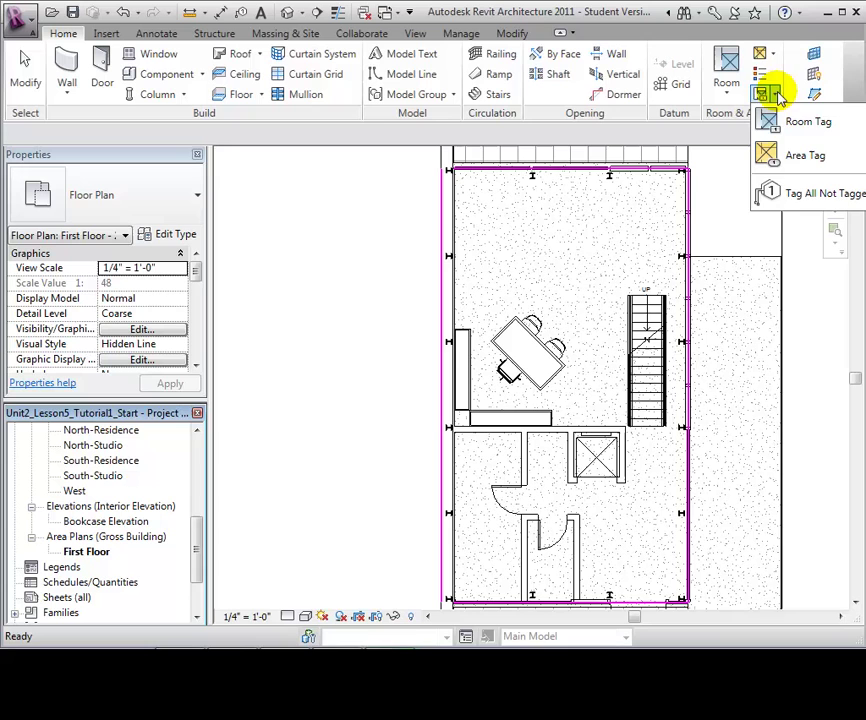
left_click(801, 160)
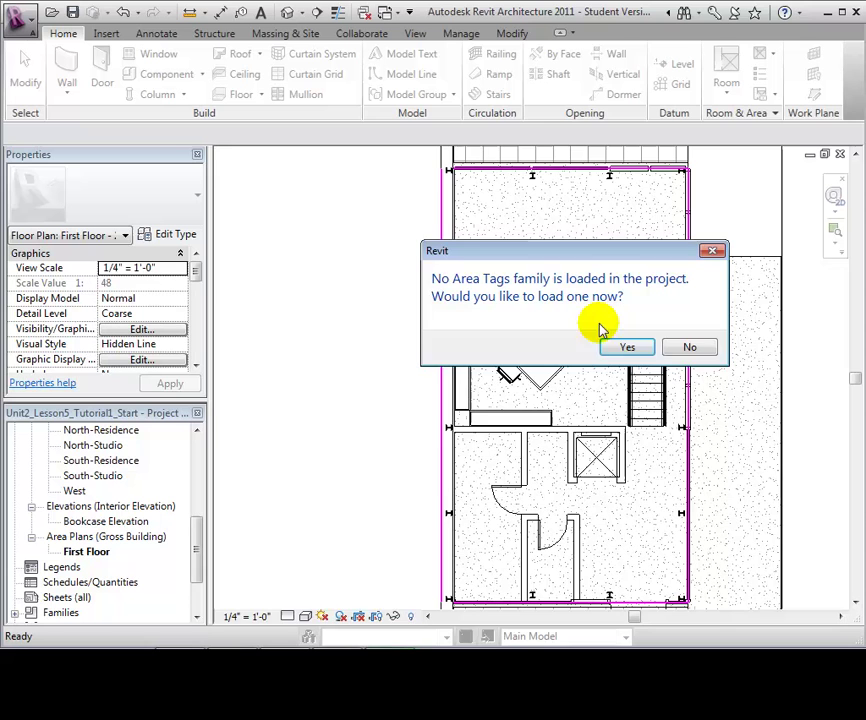
left_click(618, 346)
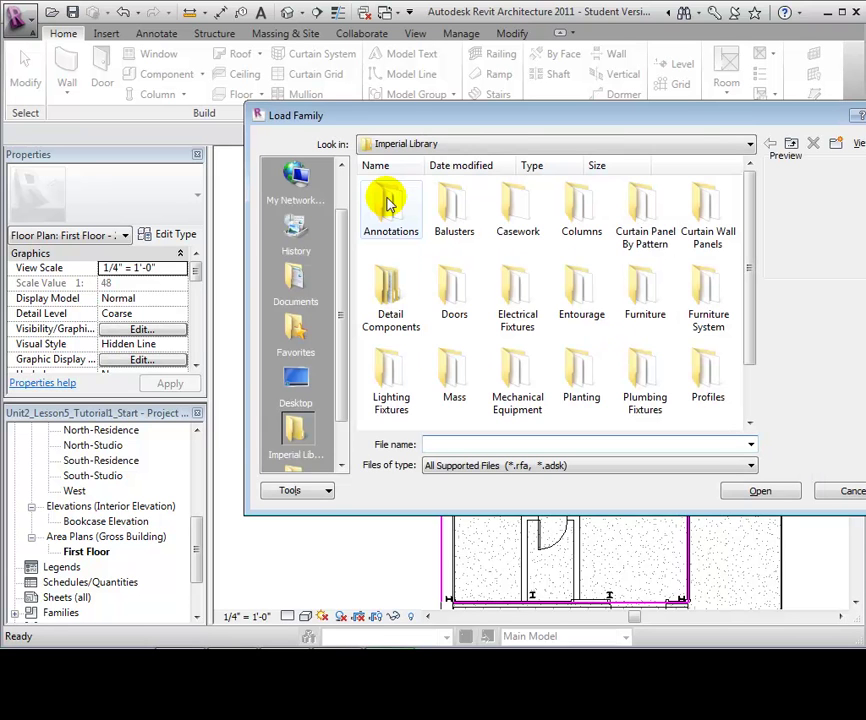
double_click(390, 204)
double_click(697, 206)
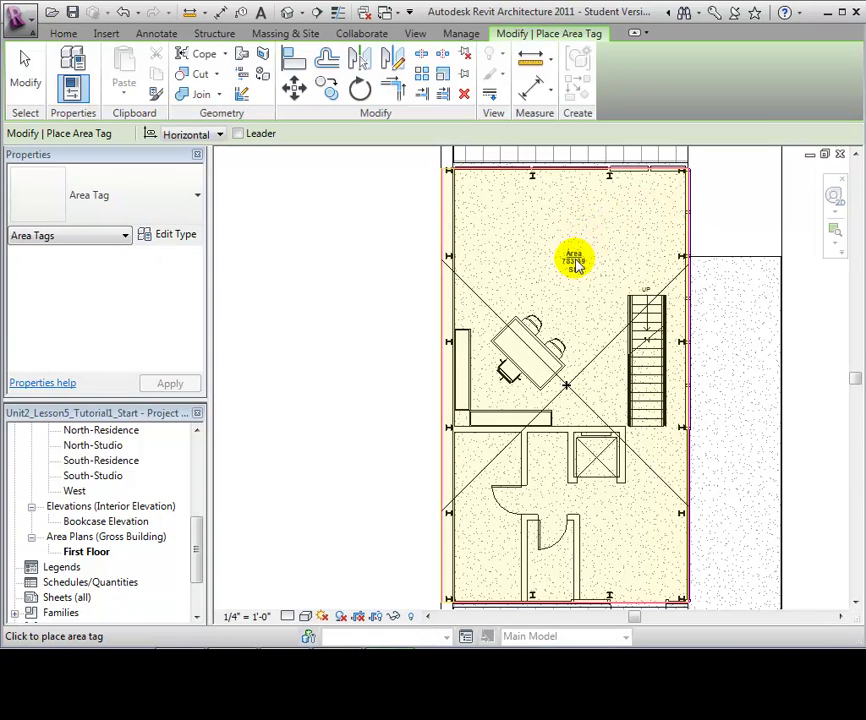
Step: Place an area tag reading 1066.42 SF inside the First Floor gross area
scroll(575, 265, "up", 1)
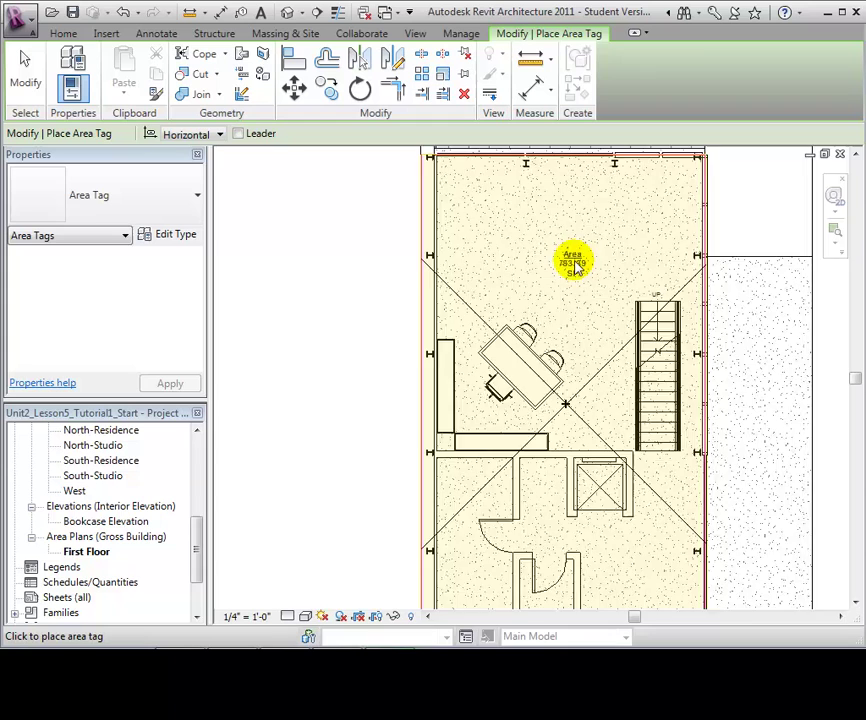
scroll(575, 268, "up", 2)
scroll(576, 275, "up", 2)
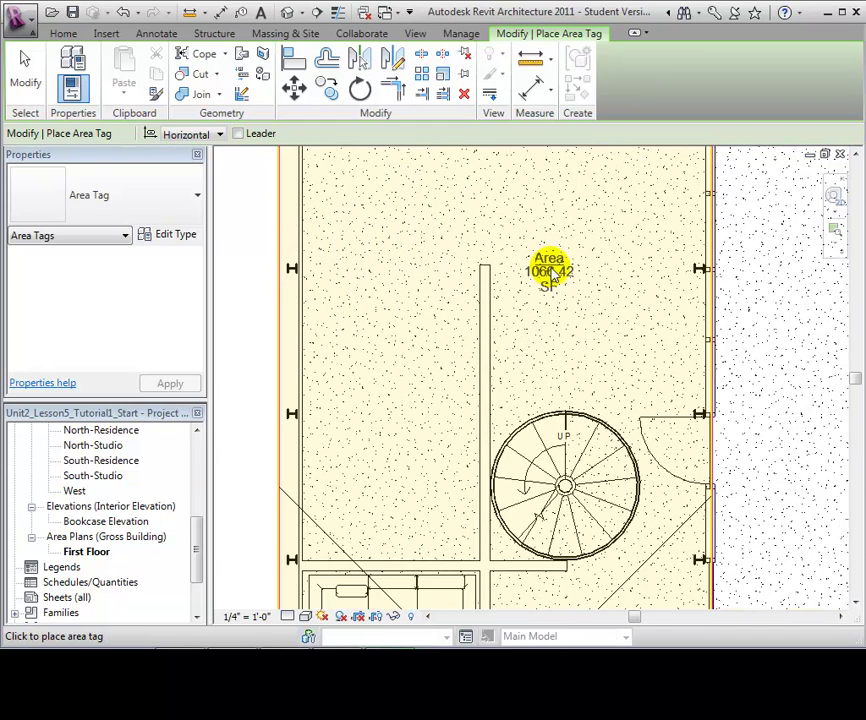
left_click(549, 270)
scroll(549, 270, "down", 2)
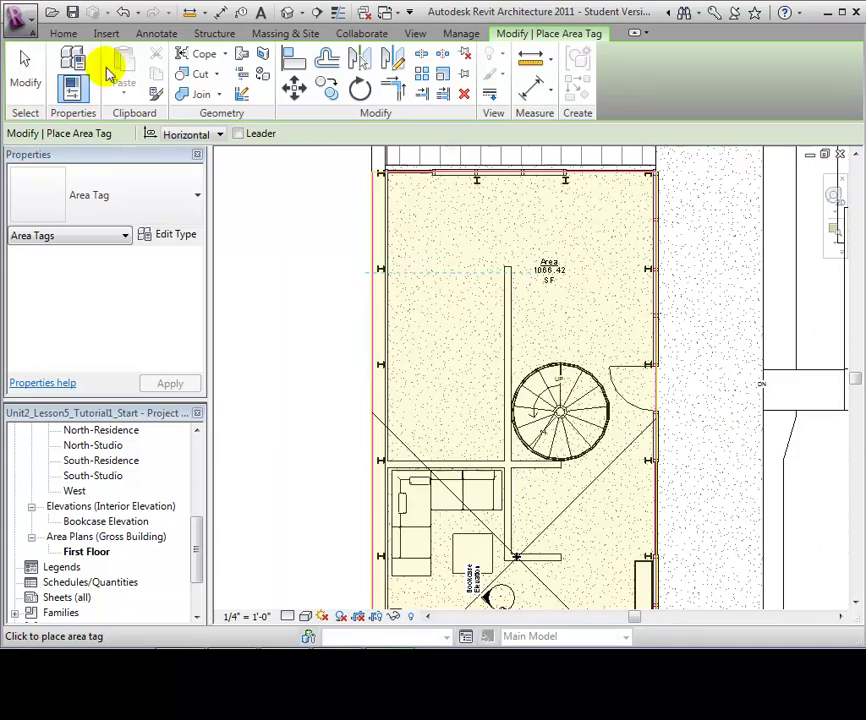
left_click(25, 70)
scroll(297, 287, "down", 2)
scroll(297, 287, "down", 2)
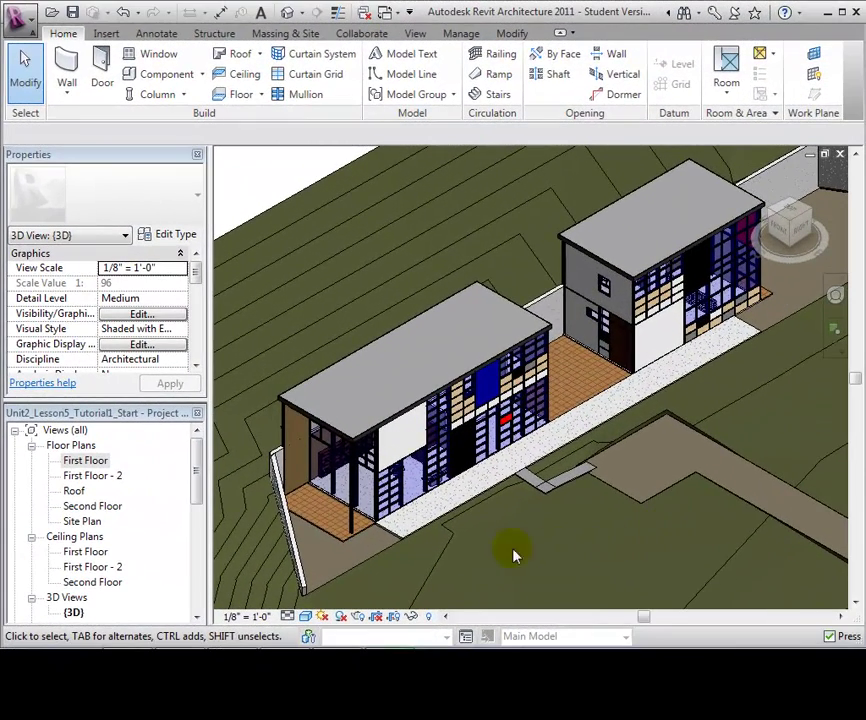
Step: Duplicate the First Floor plan without detailing, producing 'Copy of First Floor'
double_click(96, 462)
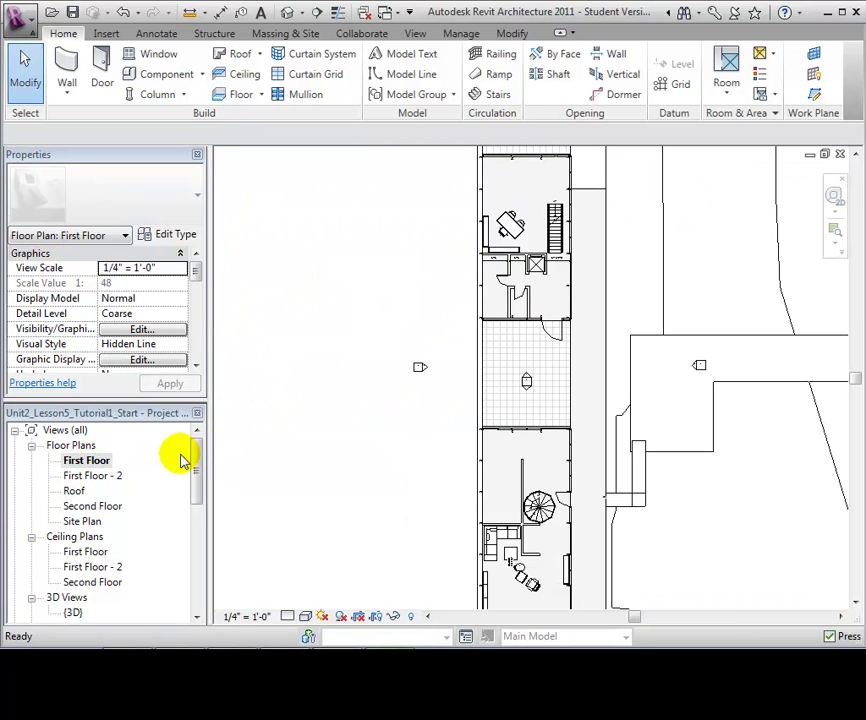
scroll(455, 262, "up", 2)
scroll(445, 258, "up", 3)
scroll(503, 344, "up", 3)
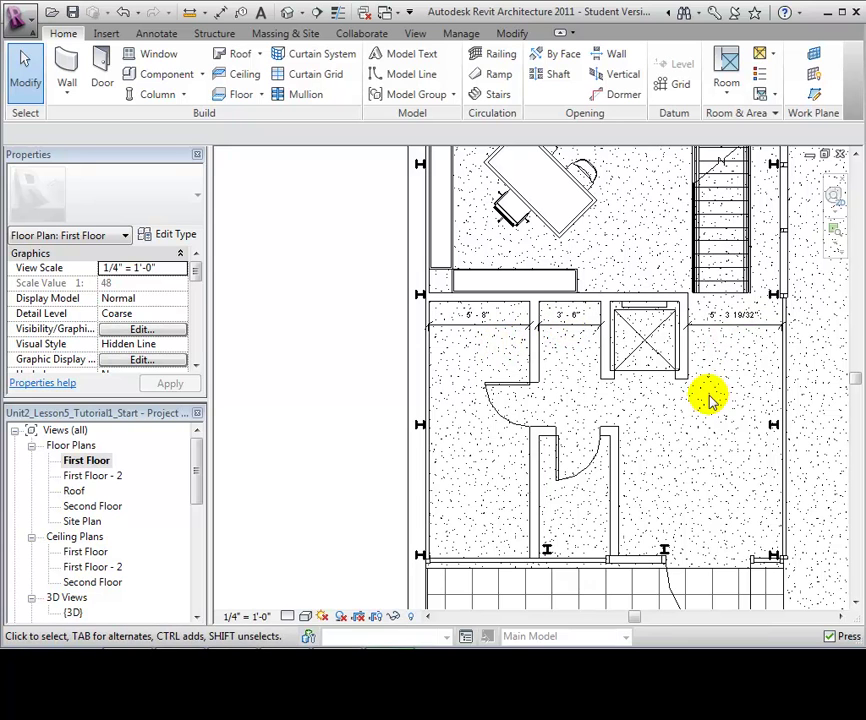
right_click(98, 462)
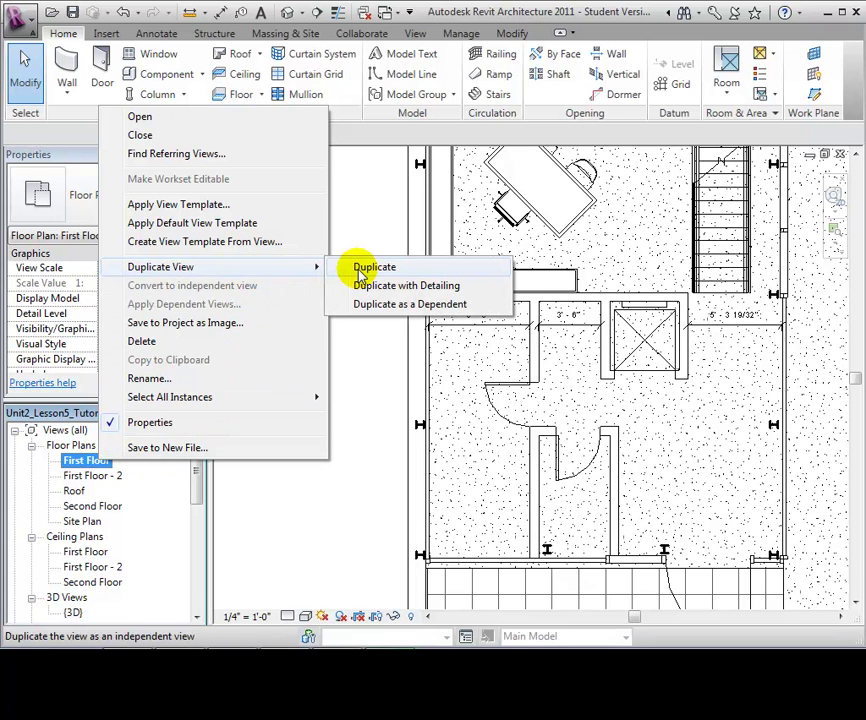
mouse_move(160, 267)
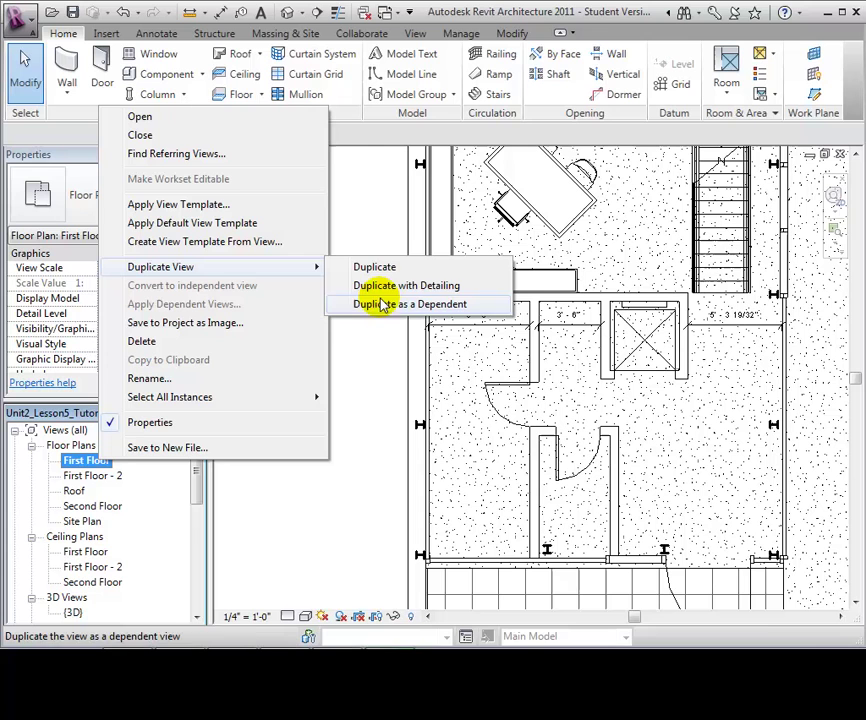
left_click(380, 270)
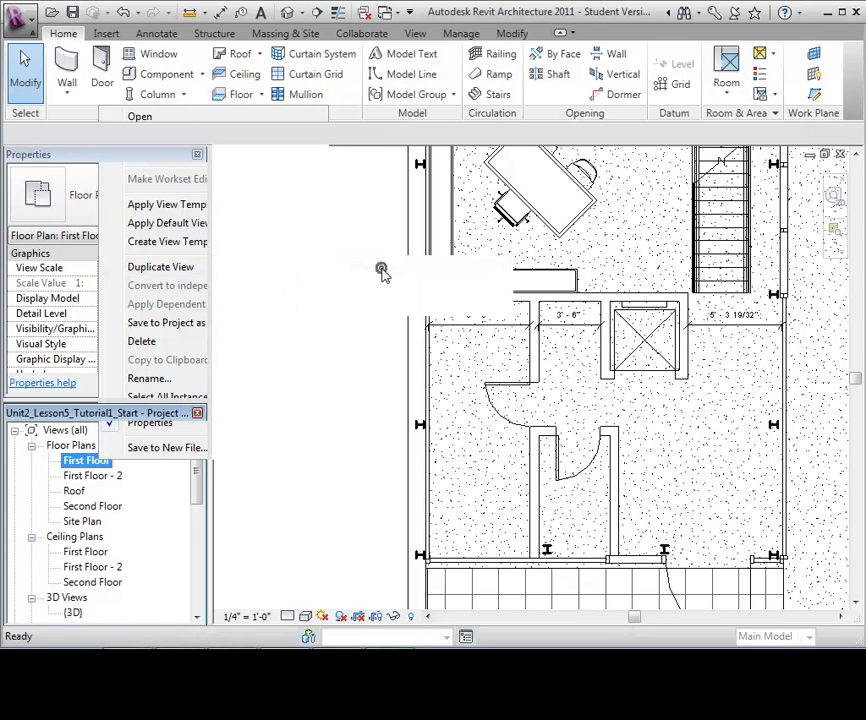
left_click(140, 462)
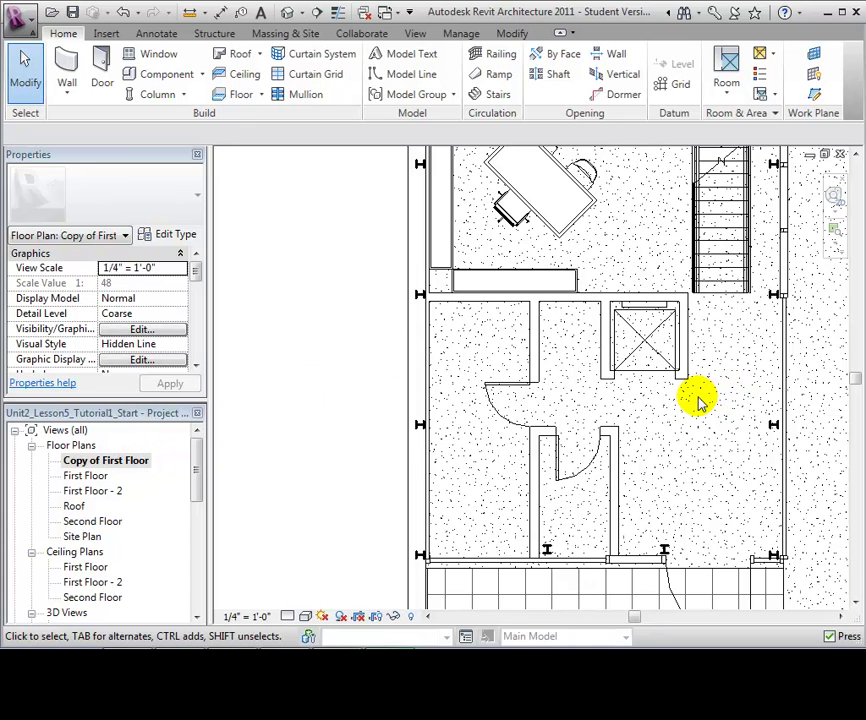
Step: Duplicate the First Floor view with detailing so its dimensions are kept
double_click(90, 476)
right_click(96, 479)
mouse_move(156, 280)
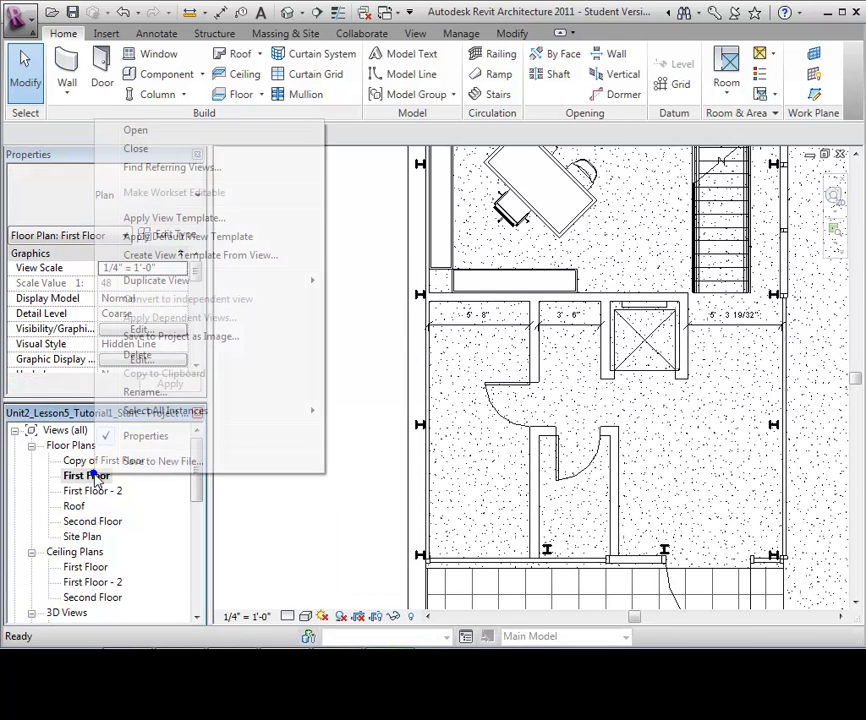
left_click(364, 302)
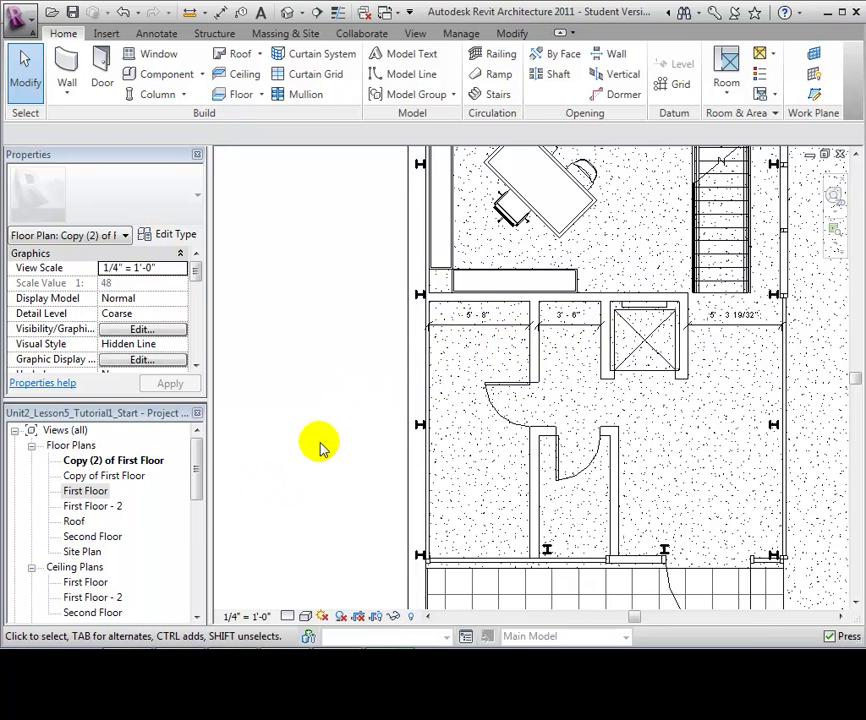
Step: Create a dependent view nested under the First Floor plan
left_click(92, 491)
double_click(95, 491)
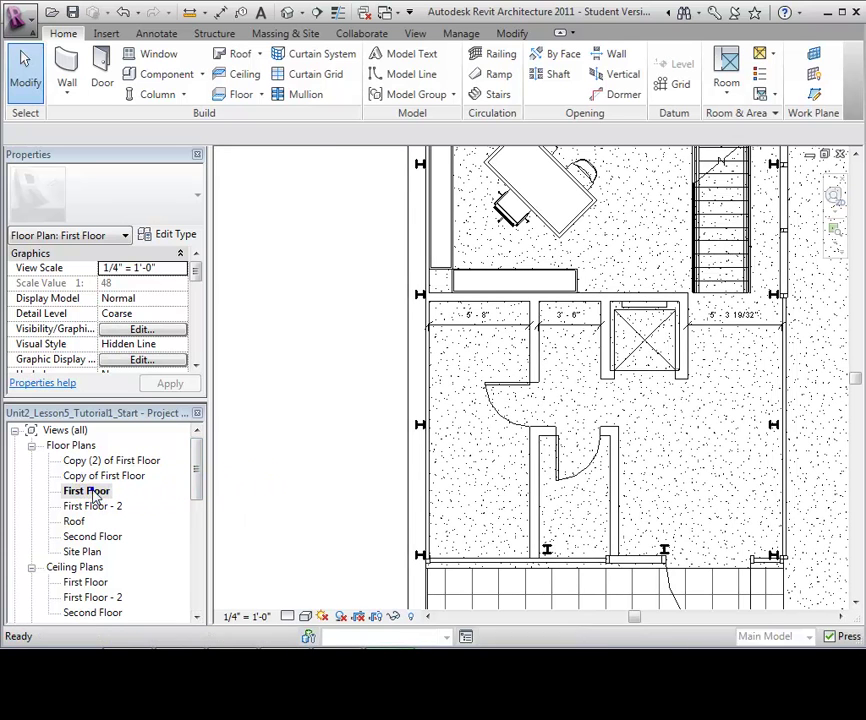
right_click(80, 491)
mouse_move(155, 296)
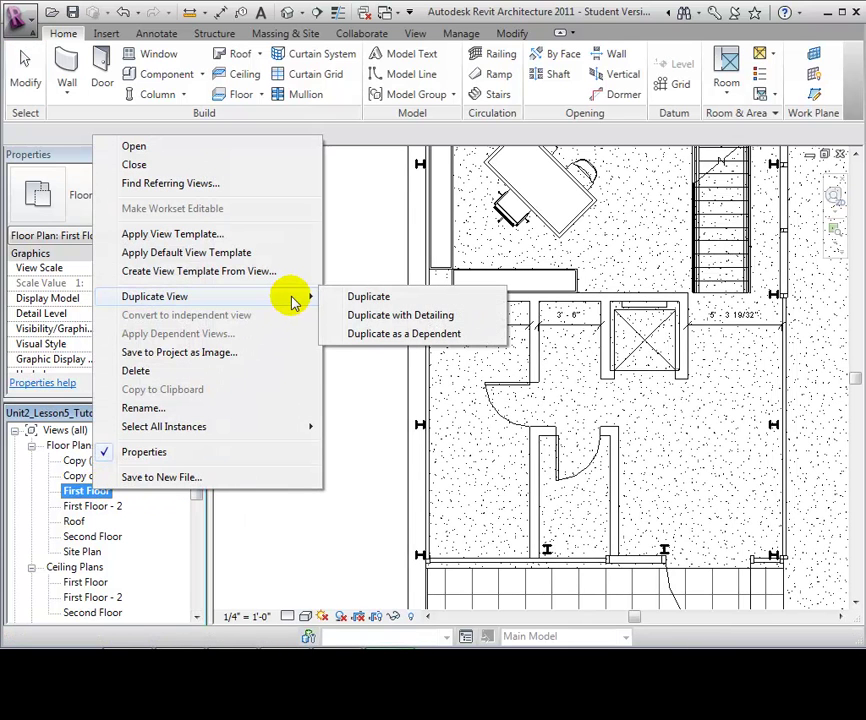
left_click(385, 334)
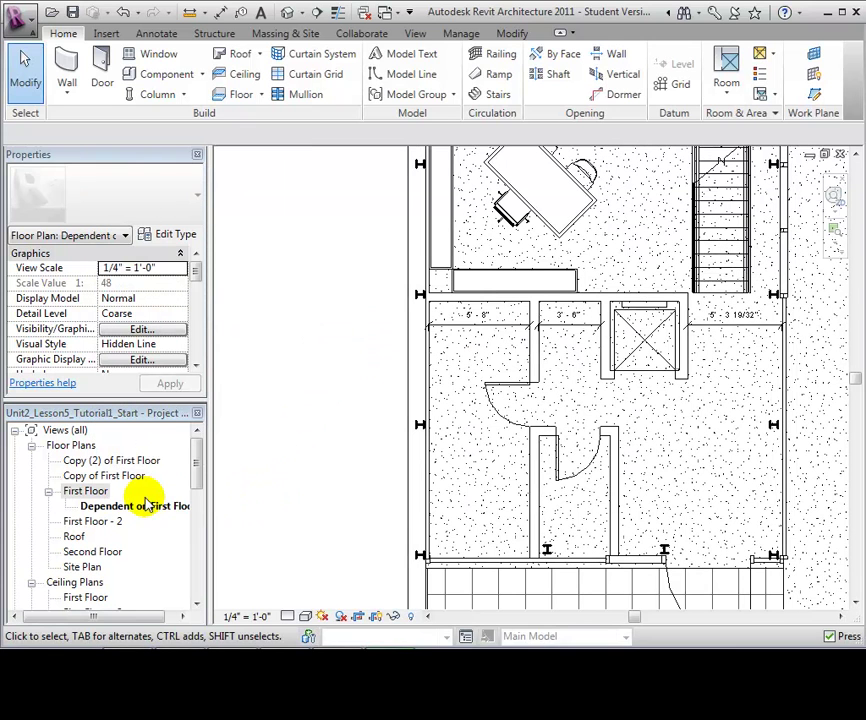
left_click(130, 508)
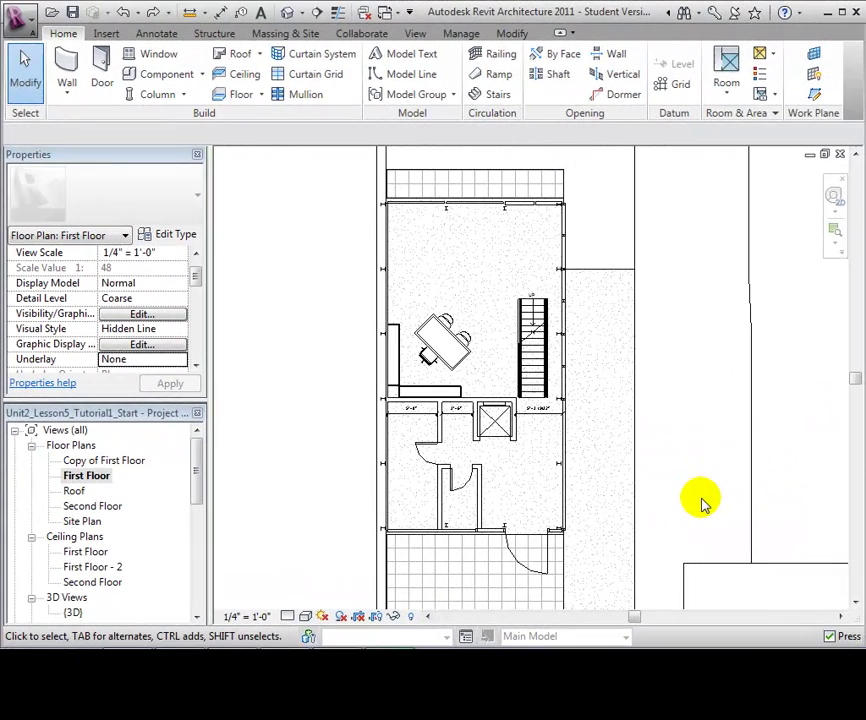
Step: Rename 'Copy of First Floor' to 'First Floor Furniture' and open that plan
right_click(129, 463)
left_click(176, 378)
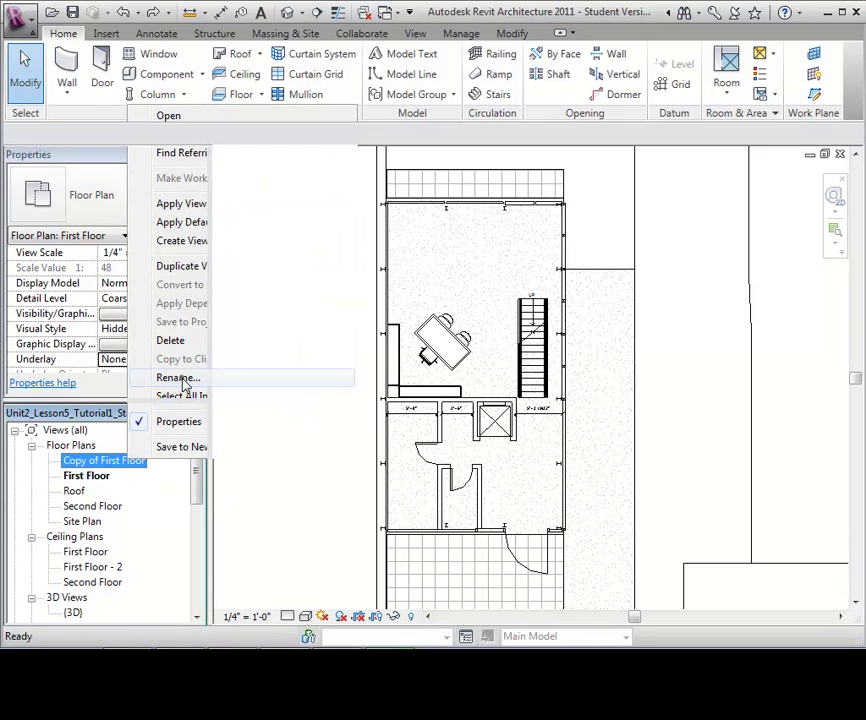
type("First Floor Furniture")
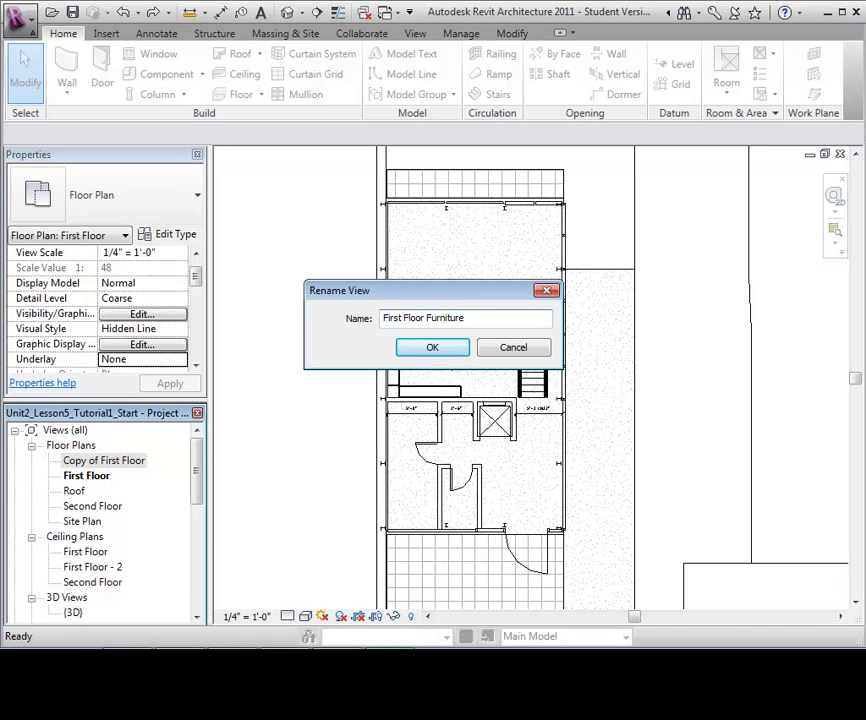
key("Return")
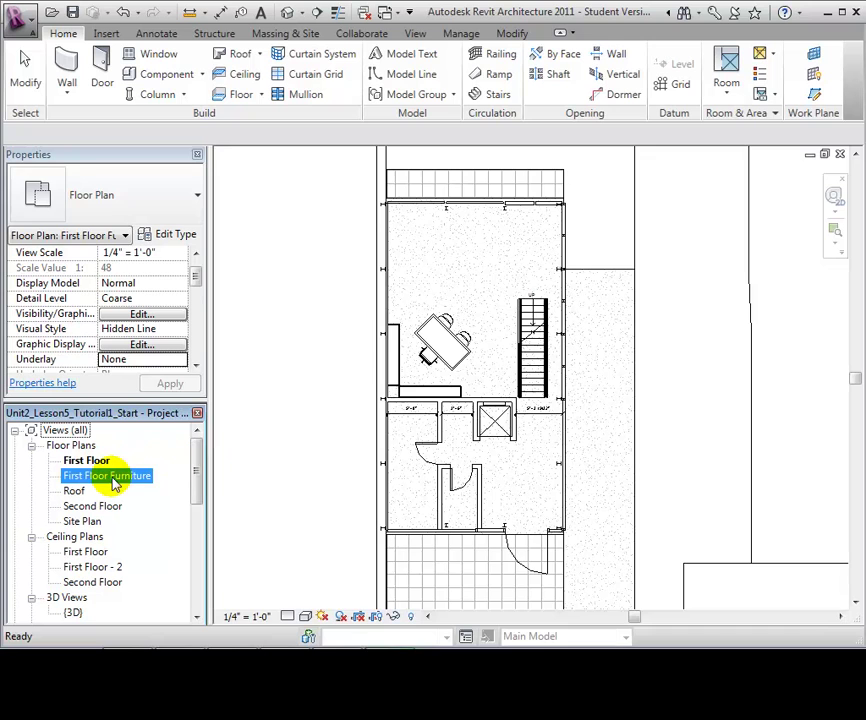
double_click(113, 481)
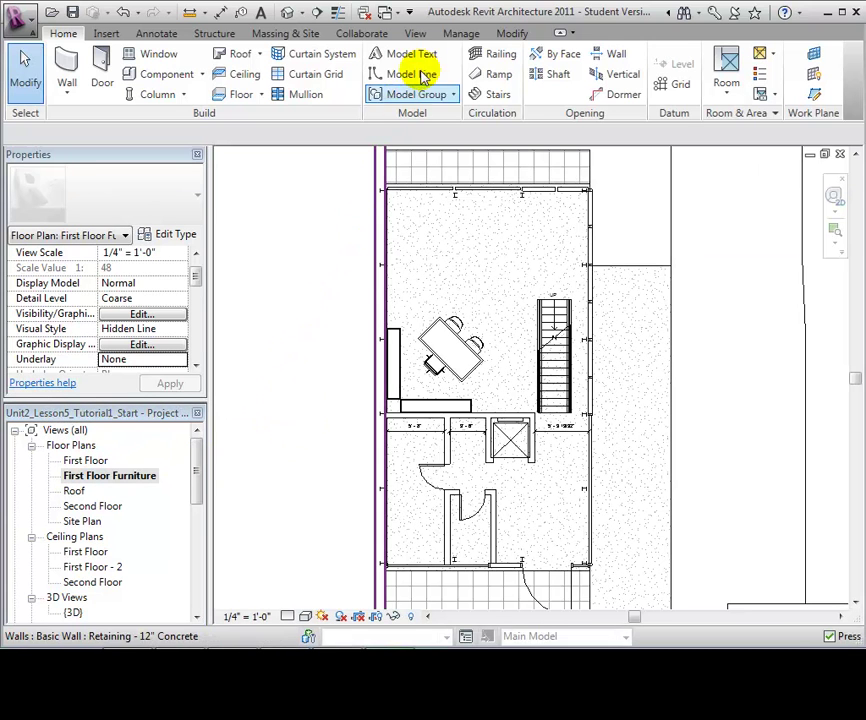
left_click(418, 33)
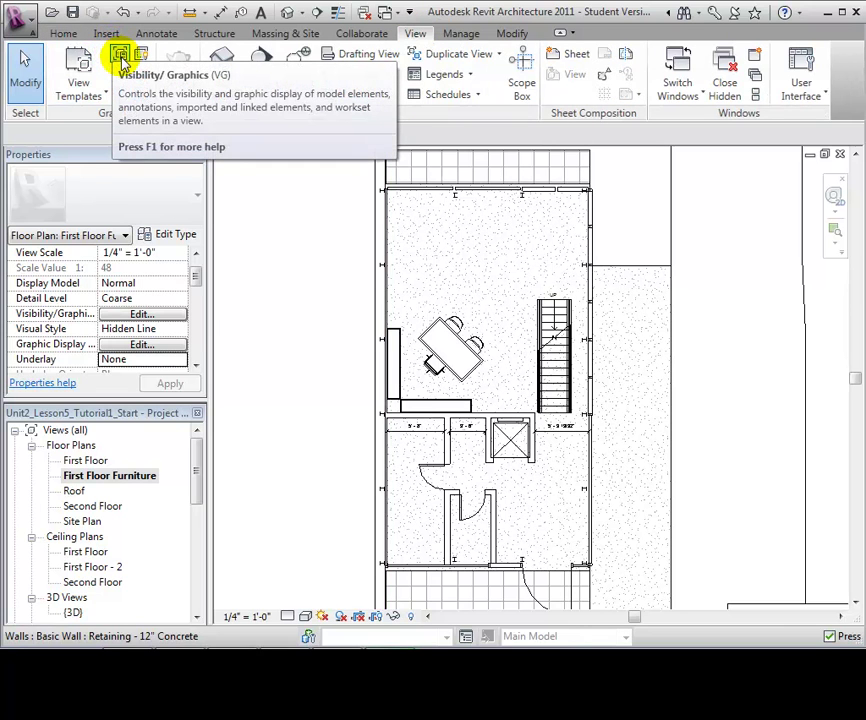
Step: In Visibility/Graphics, set Doors, Railings, Stairs and Walls to halftone
left_click(120, 58)
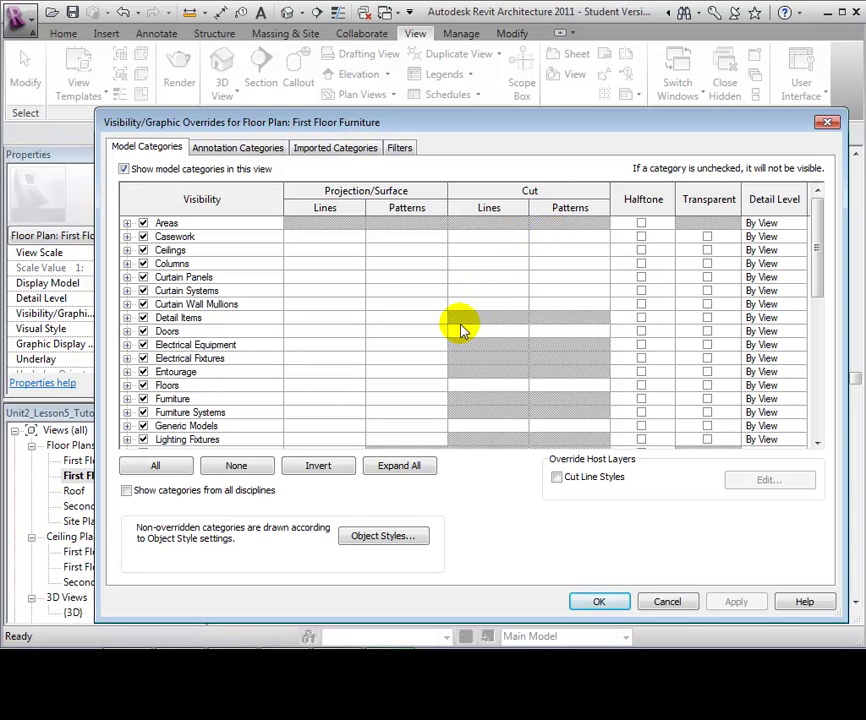
left_click(641, 331)
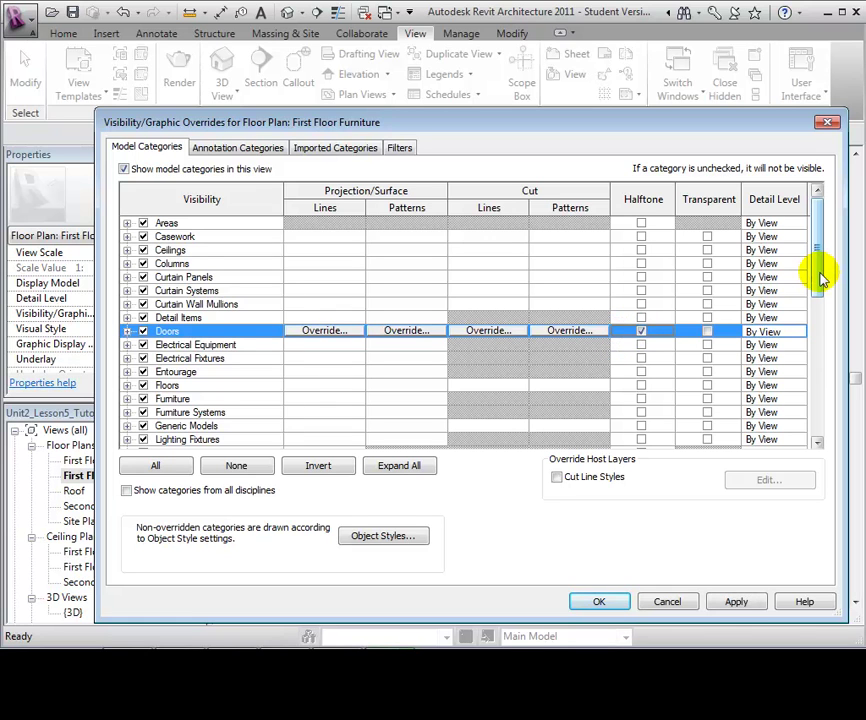
left_click_drag(820, 278, 821, 386)
left_click(641, 290)
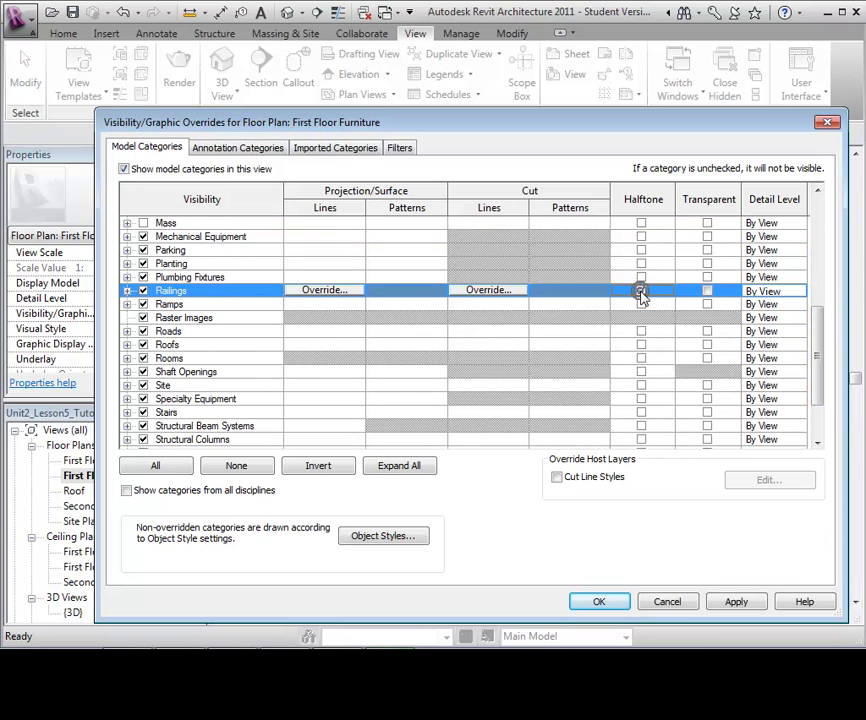
left_click(640, 412)
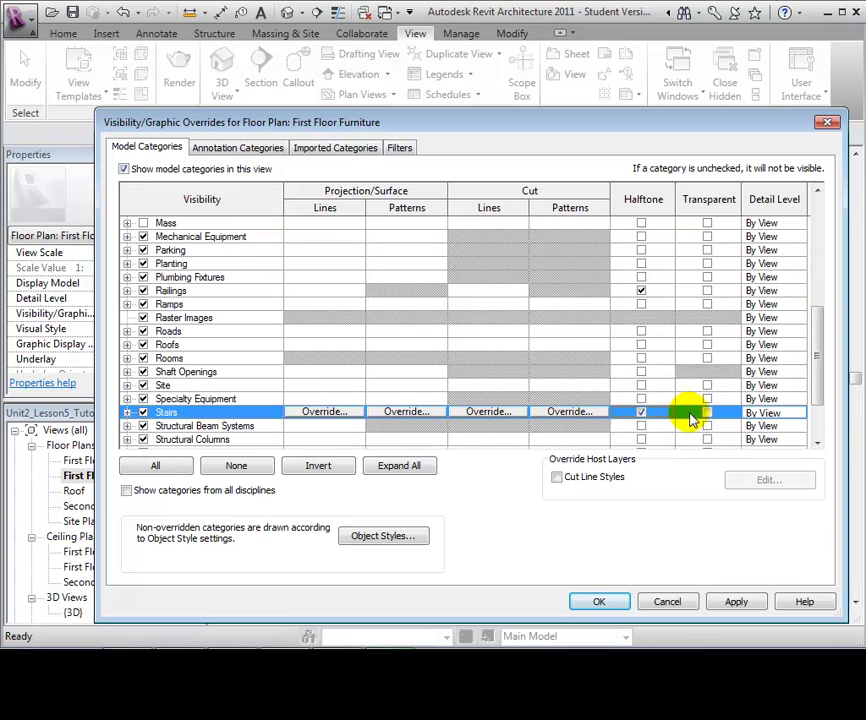
left_click_drag(822, 379, 818, 418)
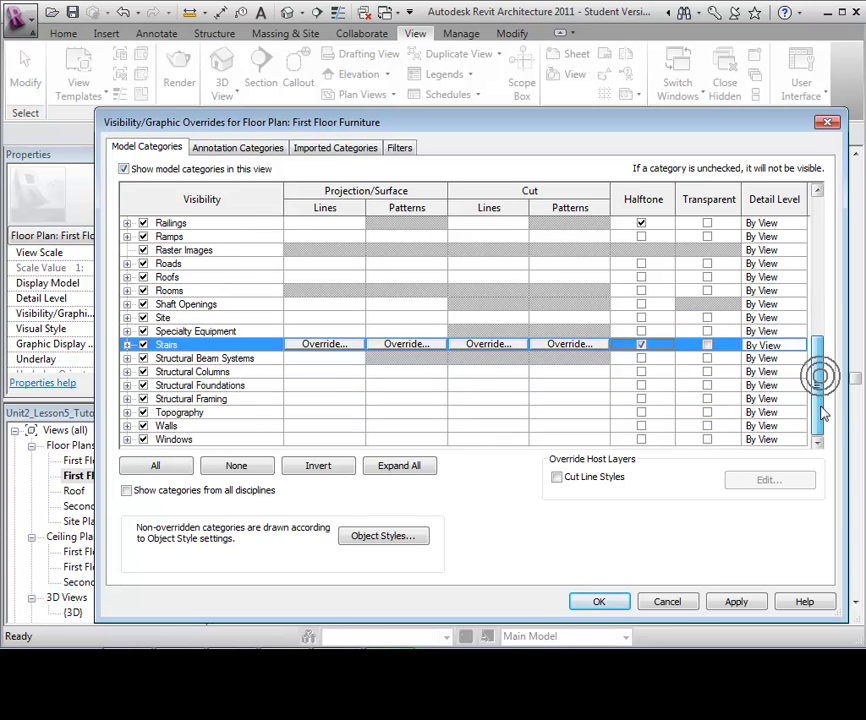
left_click(641, 426)
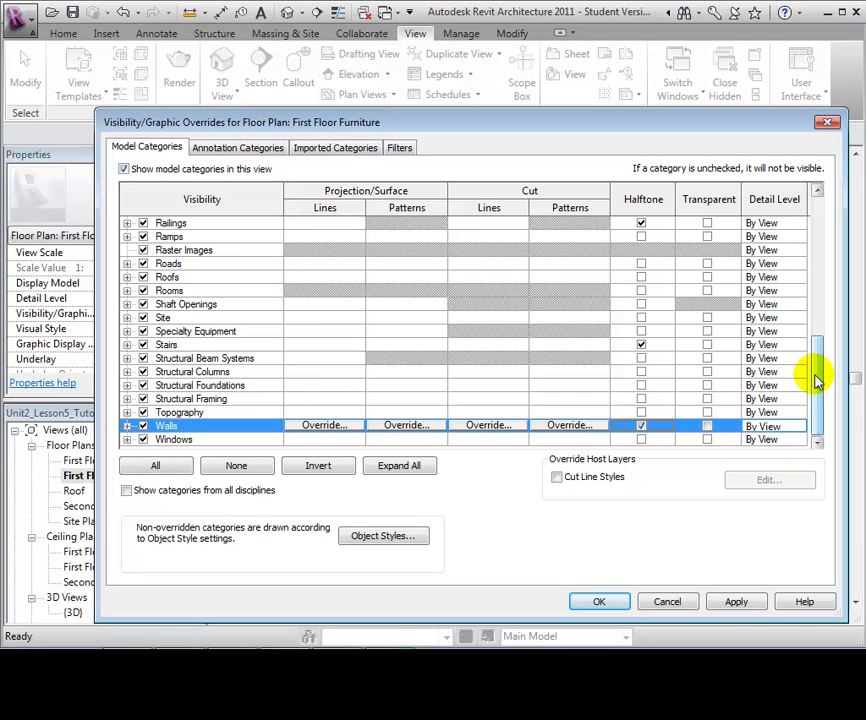
Step: Hide Specialty Equipment and override Furniture projection lines to red, weight 8
left_click(143, 331)
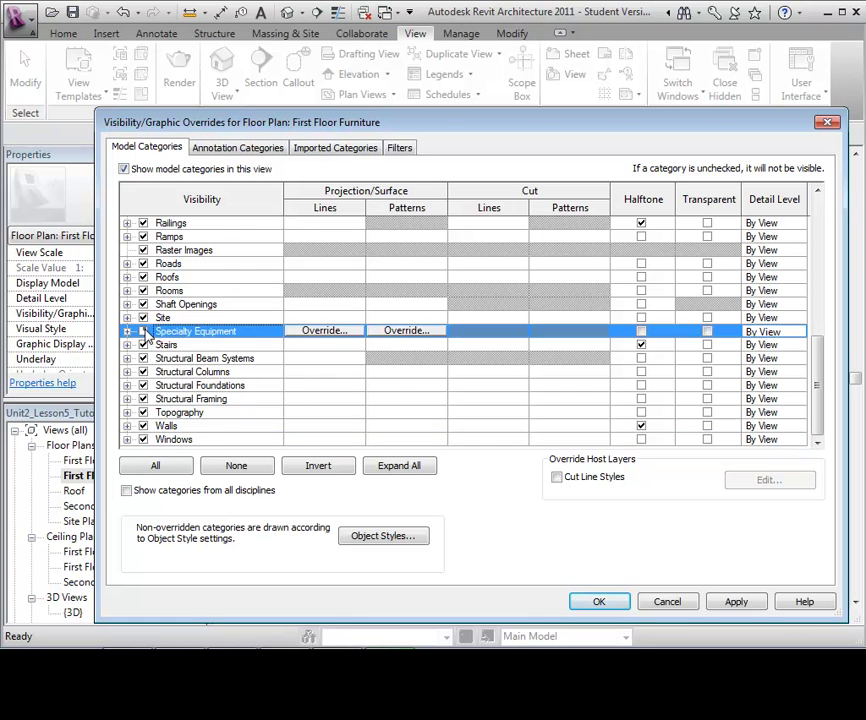
mouse_move(814, 377)
left_mouse_down()
mouse_move(812, 329)
mouse_move(798, 296)
left_mouse_up()
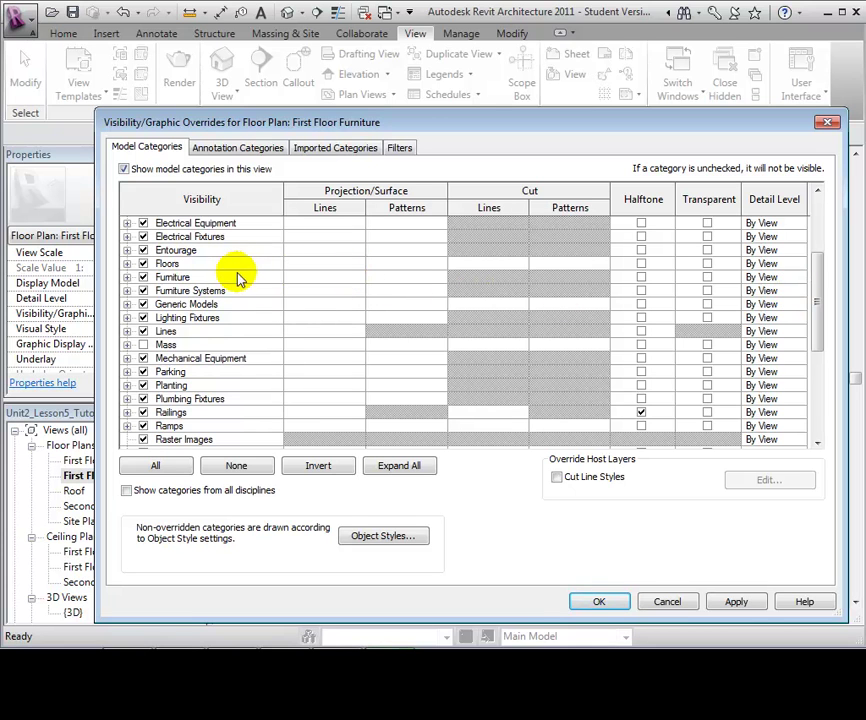
left_click(238, 279)
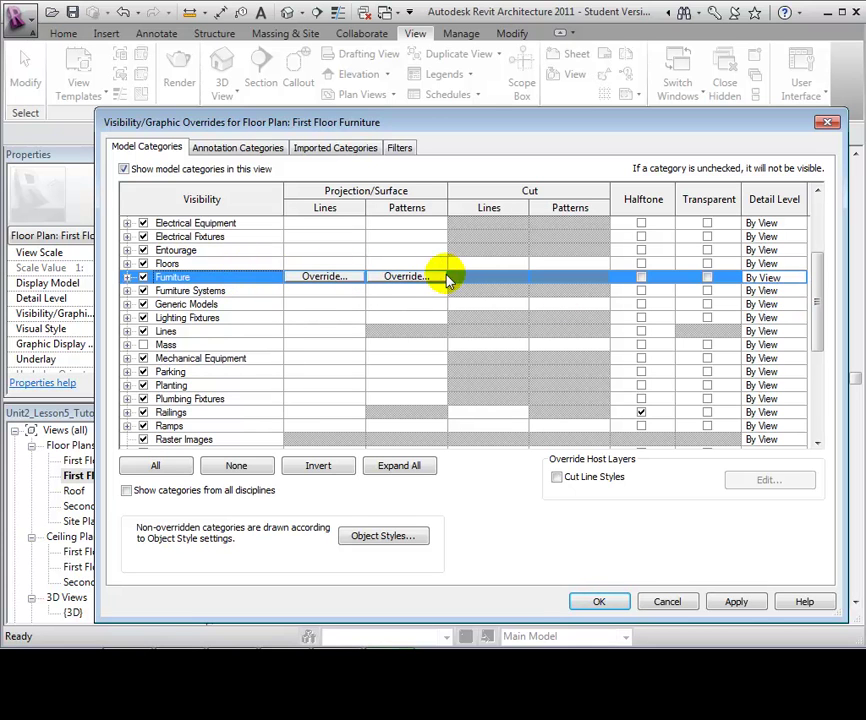
left_click(323, 277)
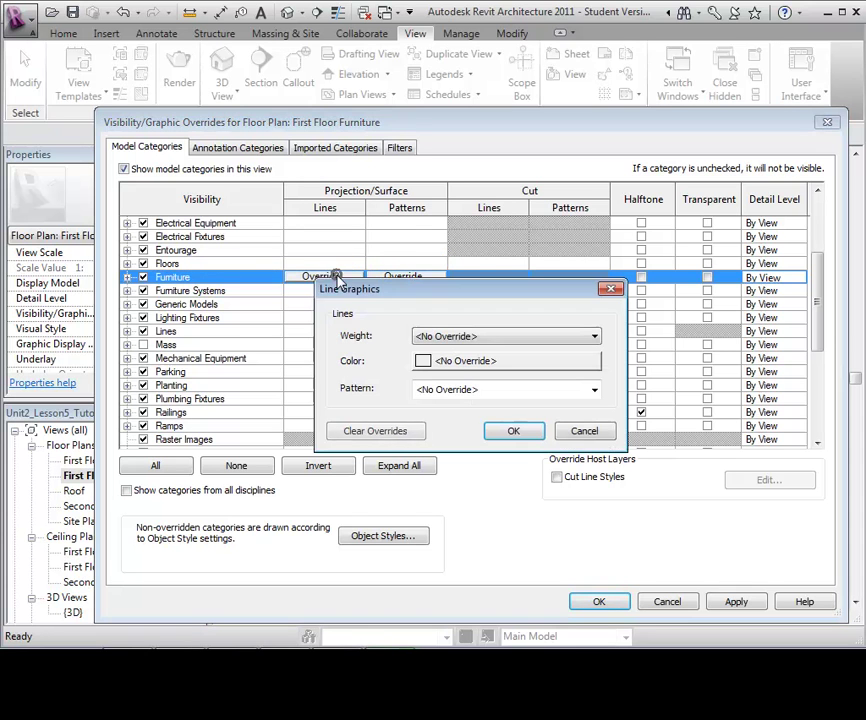
left_click(568, 369)
left_click(318, 385)
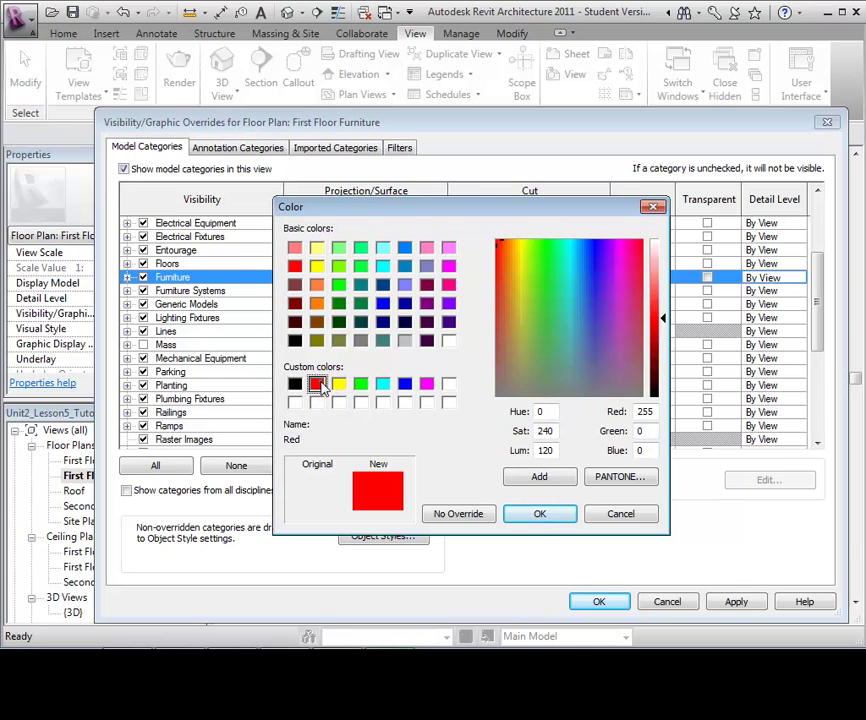
left_click(541, 515)
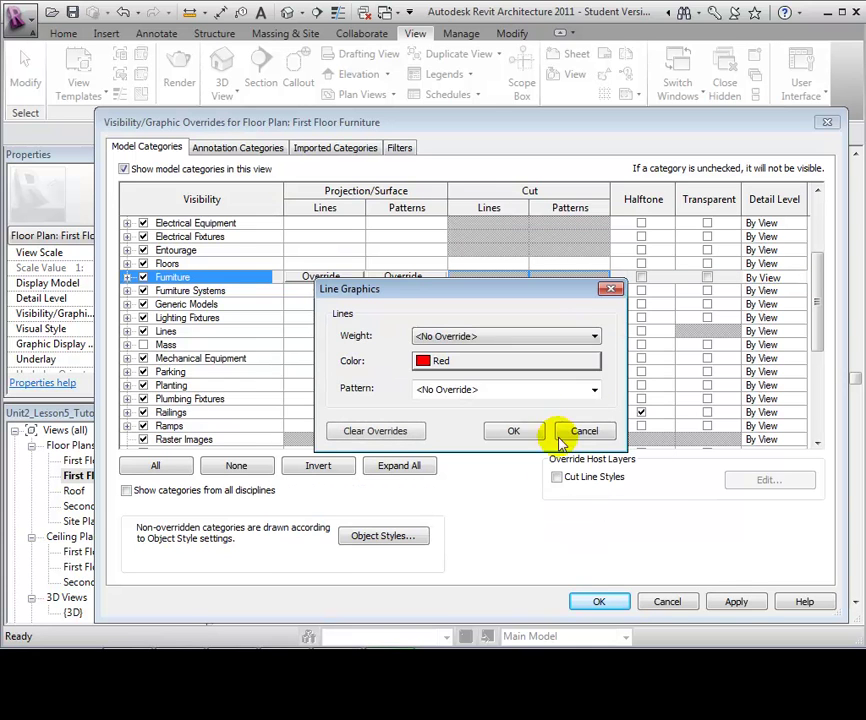
left_click(593, 341)
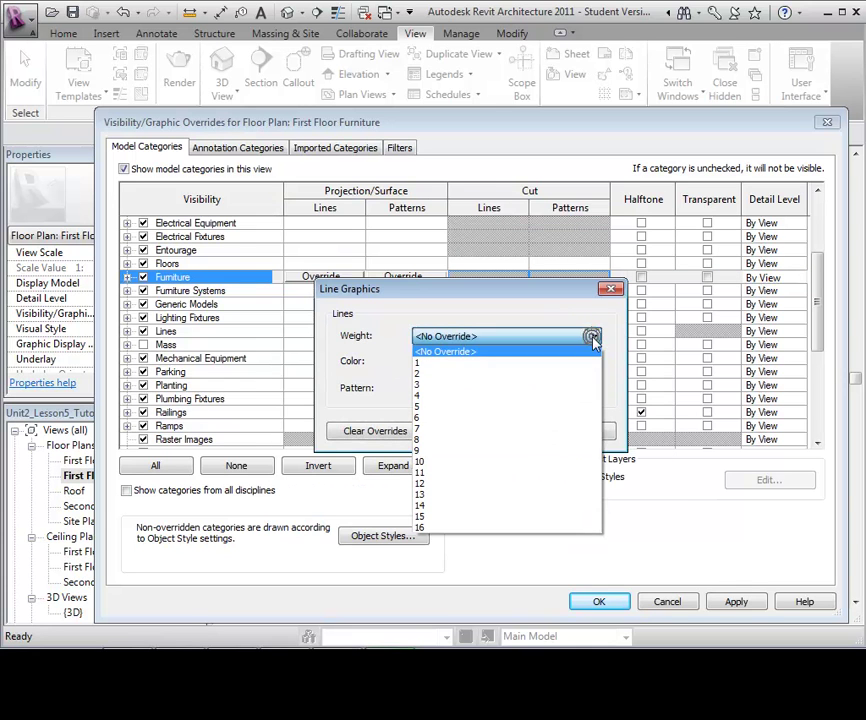
left_click(526, 447)
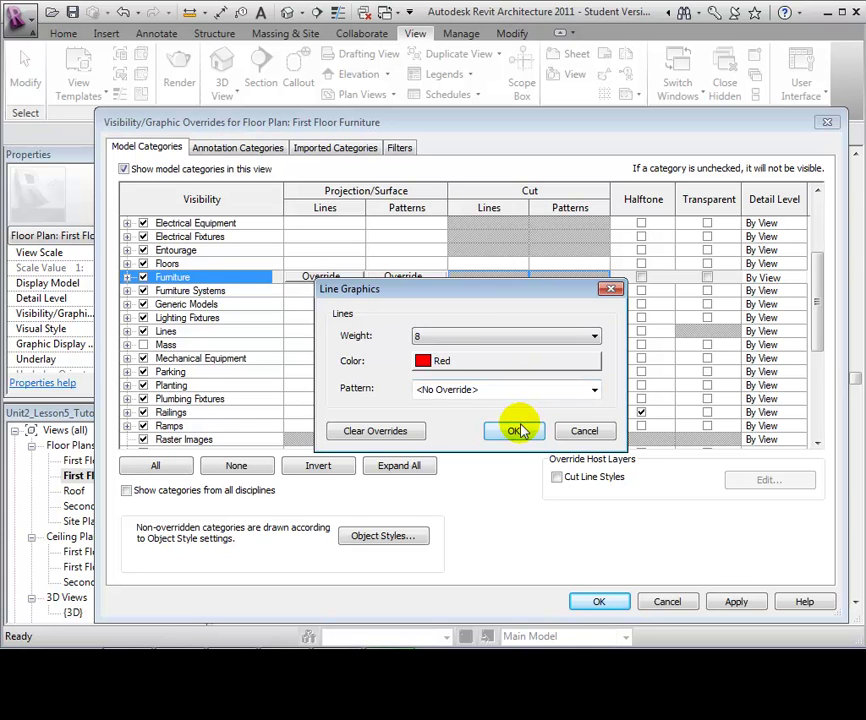
left_click(516, 431)
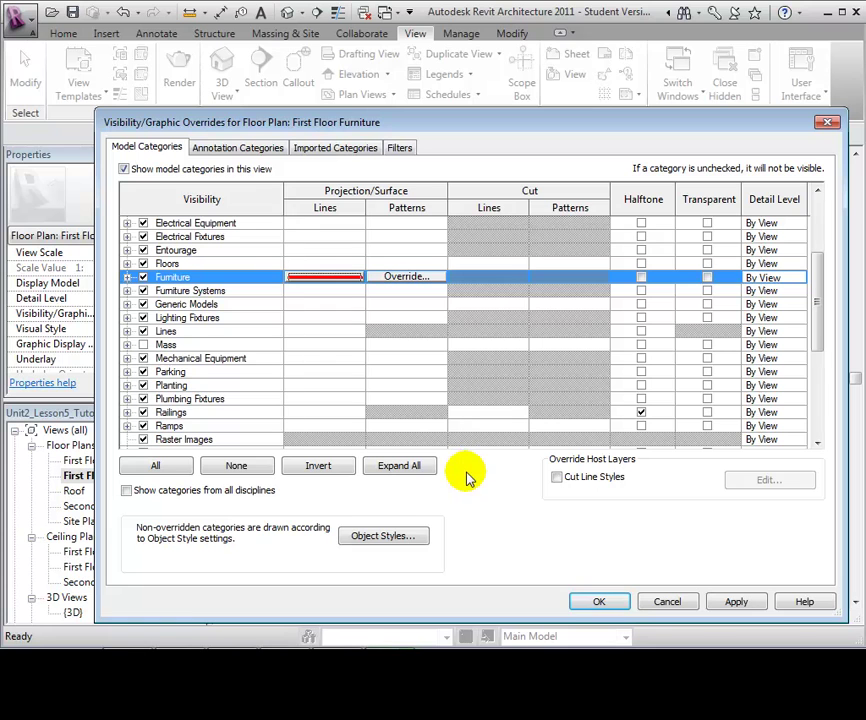
Step: Uncheck Dimensions under Annotation Categories and apply the visibility overrides
left_click(262, 150)
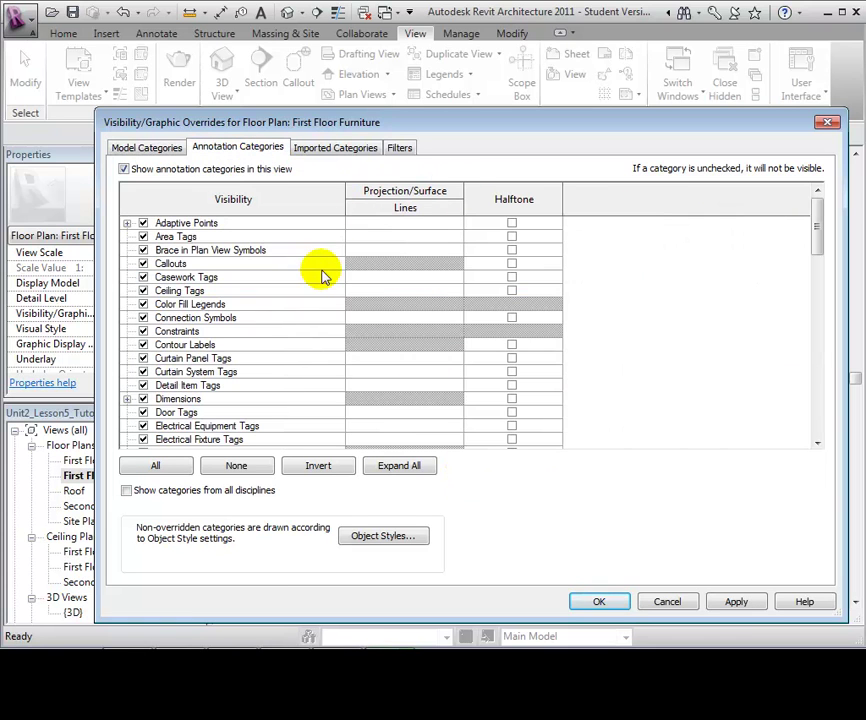
left_click(143, 398)
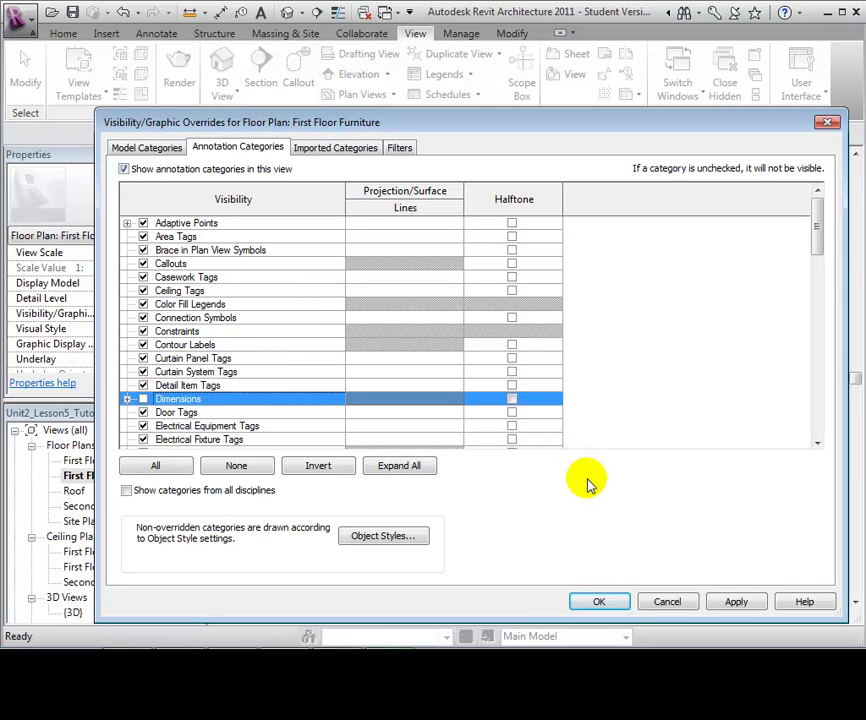
left_click(598, 604)
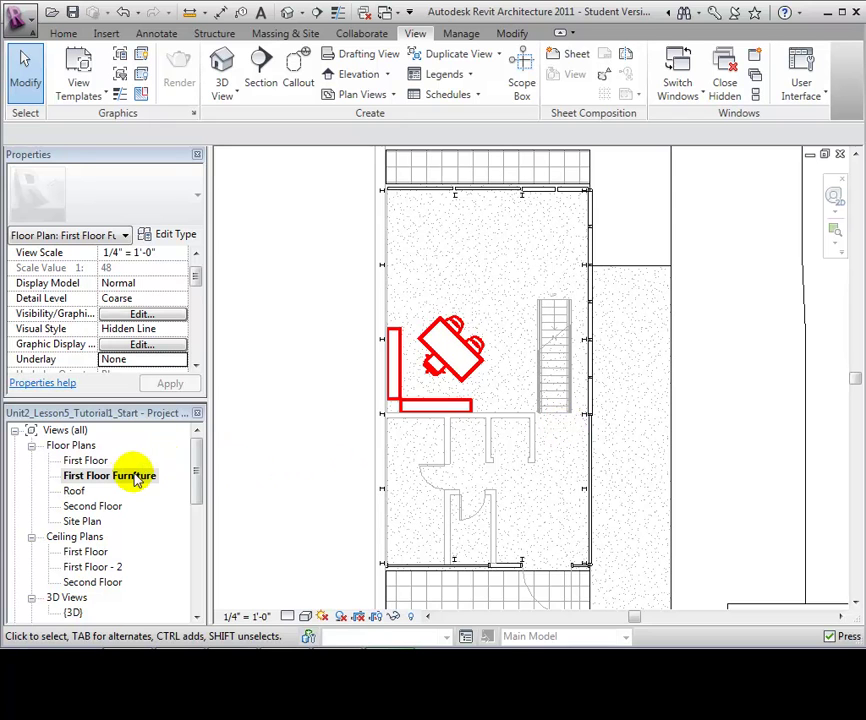
Step: Open the First Floor plan from the Project Browser
double_click(88, 461)
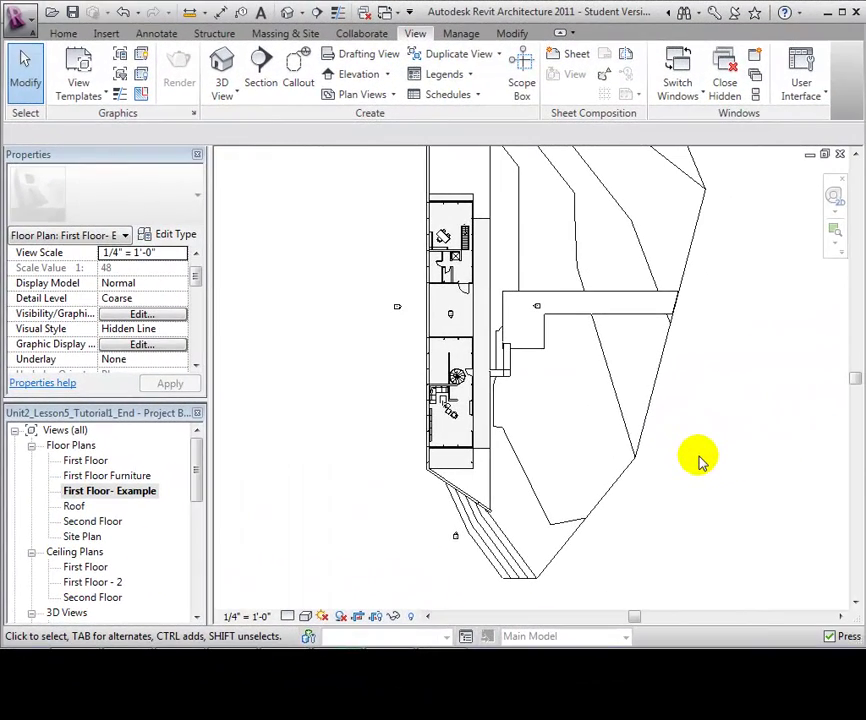
scroll(367, 406, "up", 3)
scroll(367, 406, "up", 3)
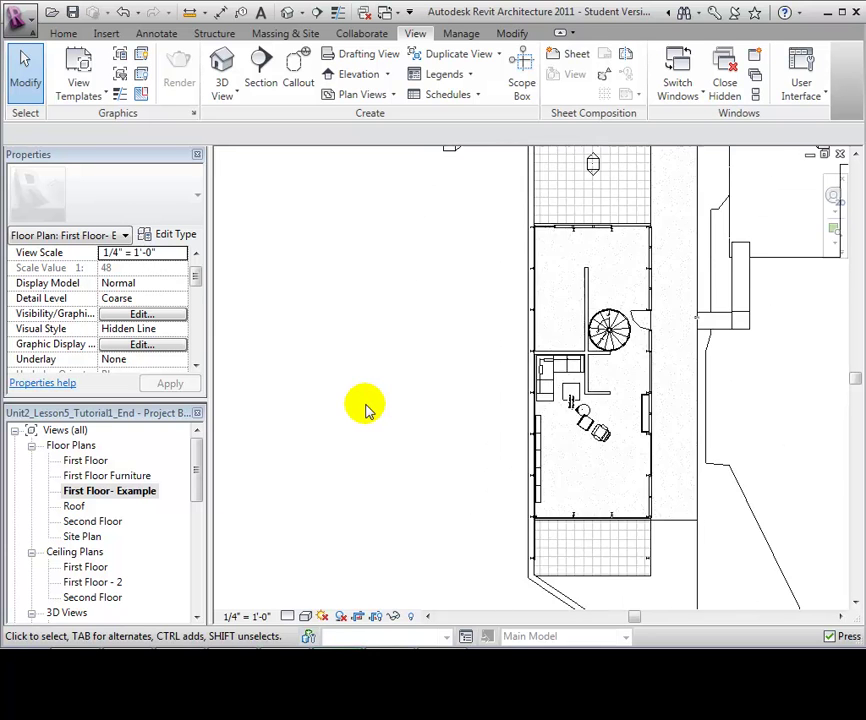
mouse_move(367, 406)
middle_mouse_down()
mouse_move(465, 355)
mouse_move(325, 360)
middle_mouse_up()
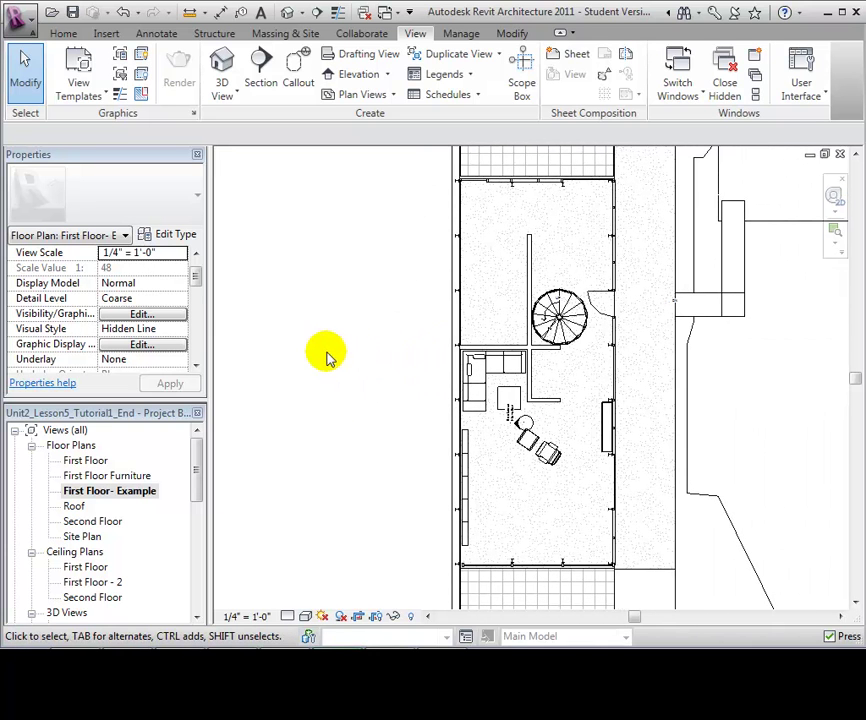
middle_click_drag(389, 322, 380, 347)
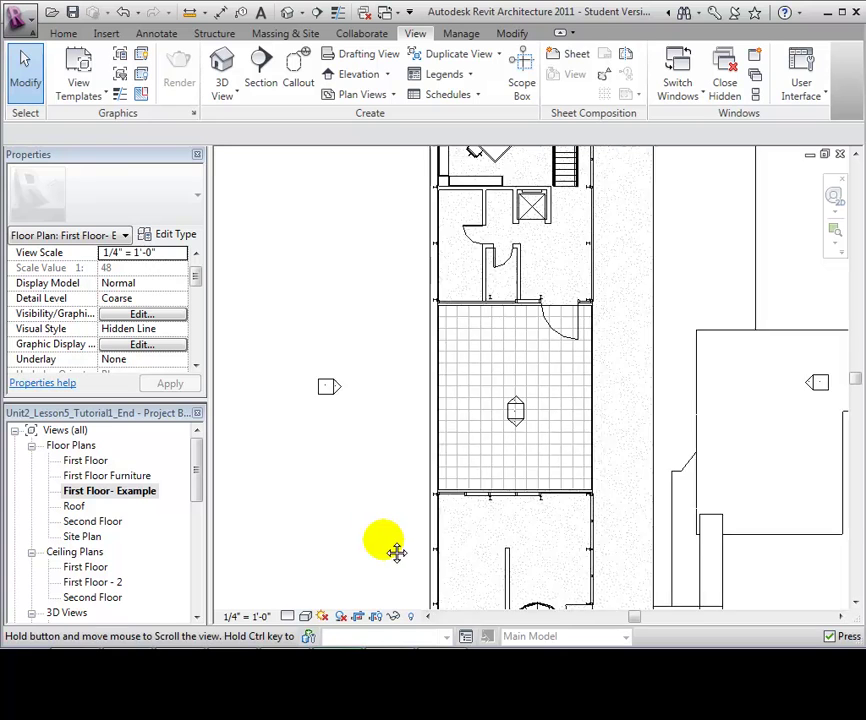
middle_click_drag(423, 344, 433, 527)
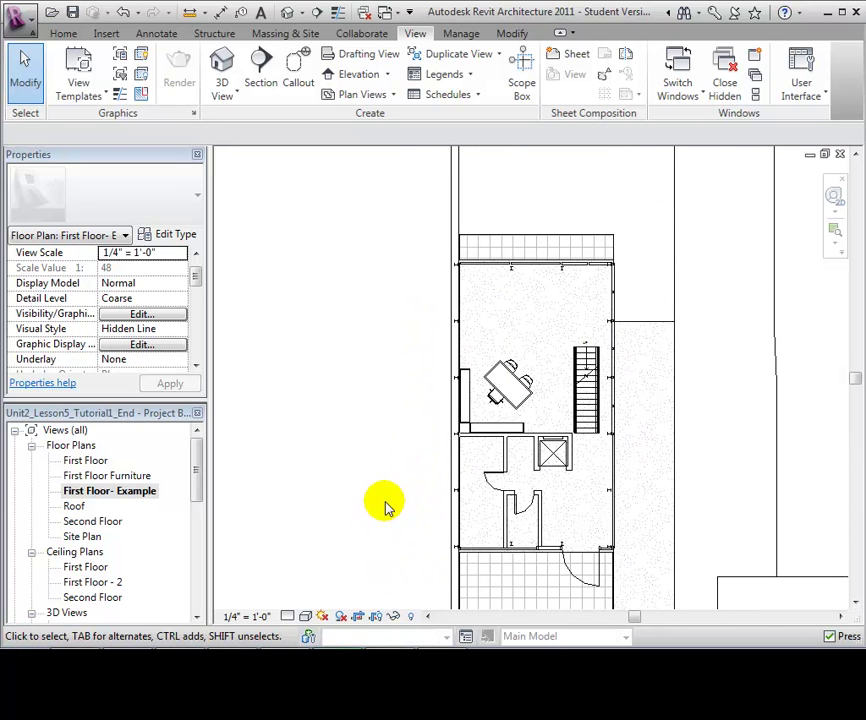
scroll(388, 507, "down", 1)
scroll(386, 505, "down", 2)
scroll(330, 503, "down", 2)
mouse_move(325, 503)
middle_mouse_down()
mouse_move(352, 432)
mouse_move(367, 296)
middle_mouse_up()
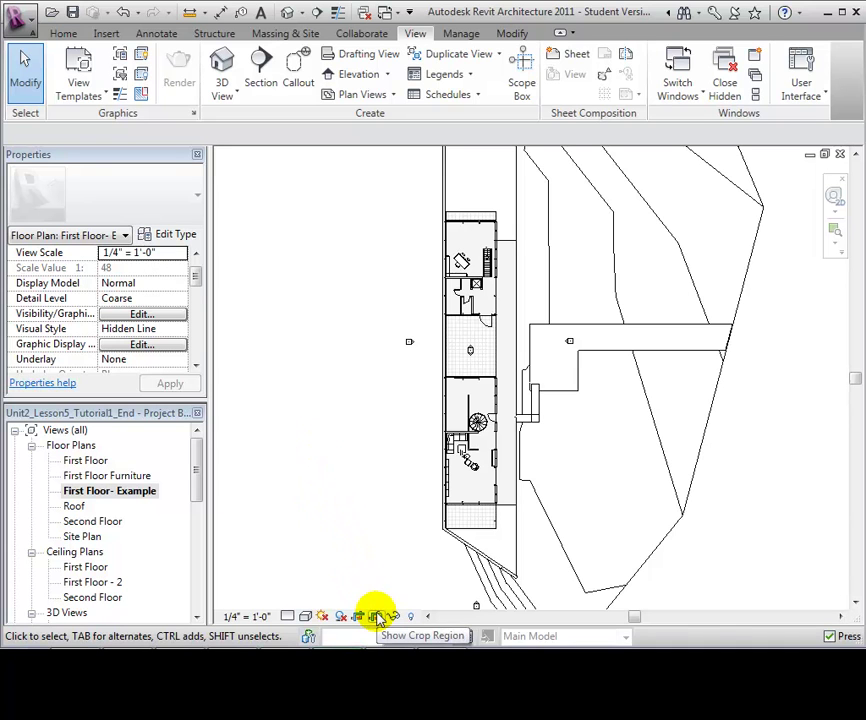
Step: Show the crop region, reposition the plan, and select the crop boundary
left_click(378, 616)
scroll(372, 466, "down", 1)
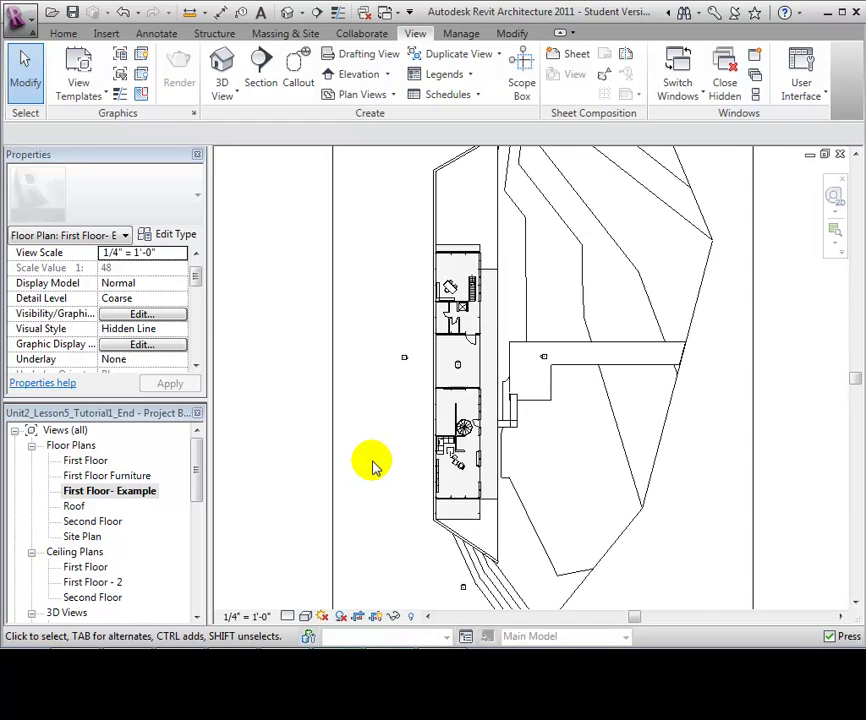
scroll(372, 466, "down", 3)
scroll(373, 464, "down", 2)
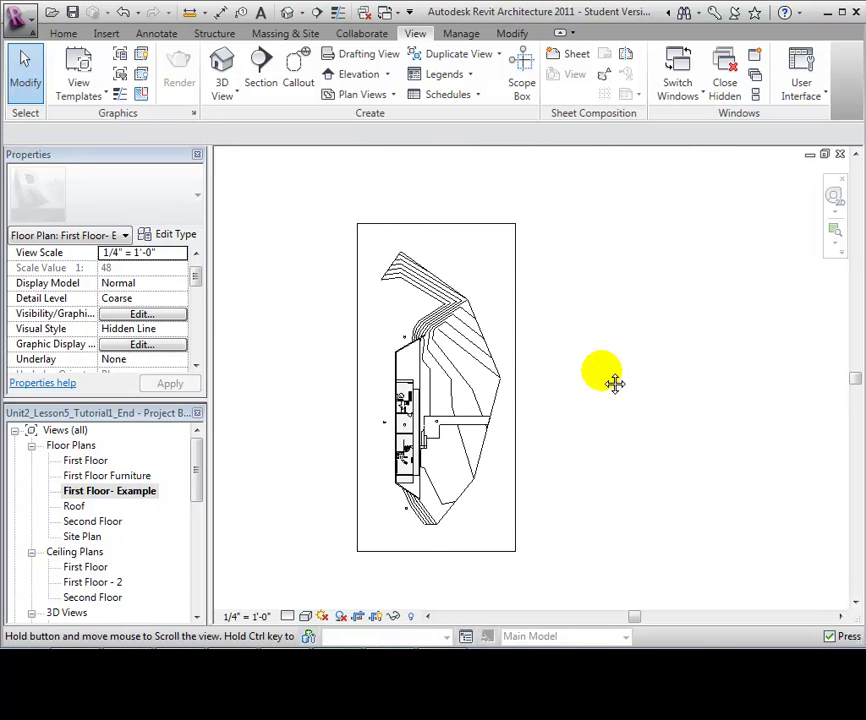
middle_click_drag(614, 384, 680, 389)
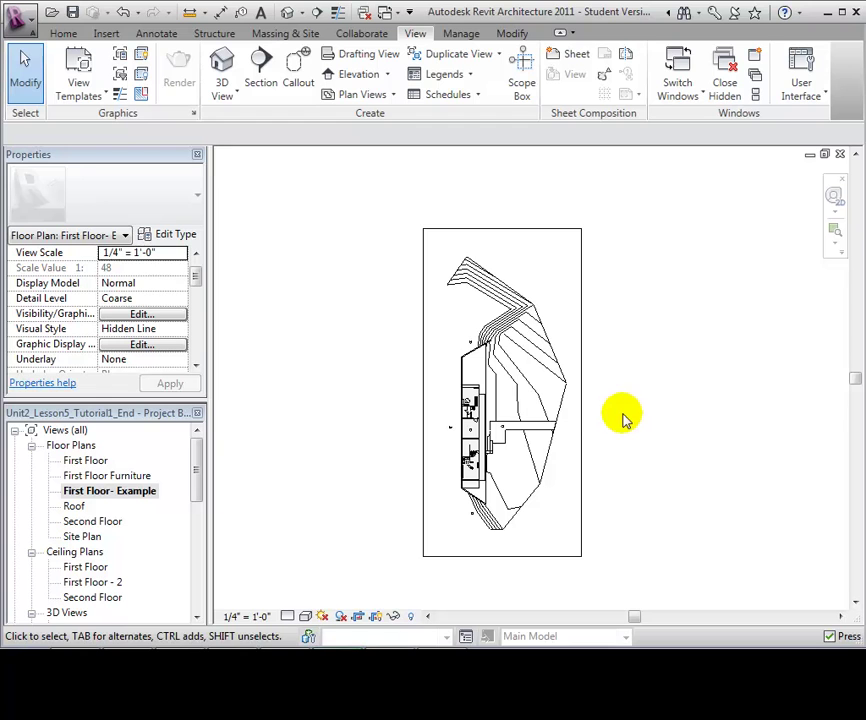
left_click(583, 427)
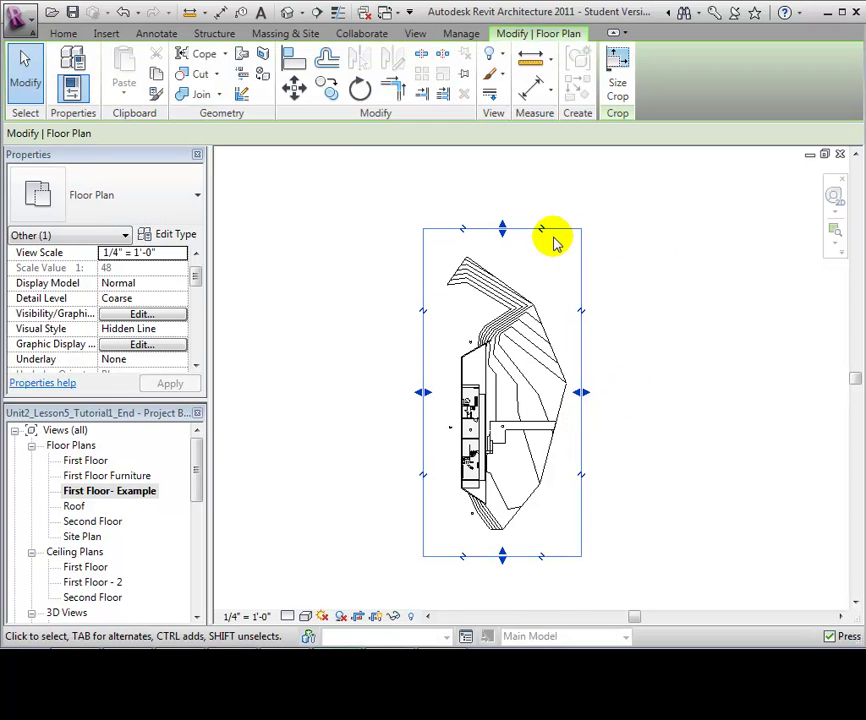
Step: Drag the top, bottom, right and left crop edges inward to frame the building
left_click_drag(502, 233, 502, 376)
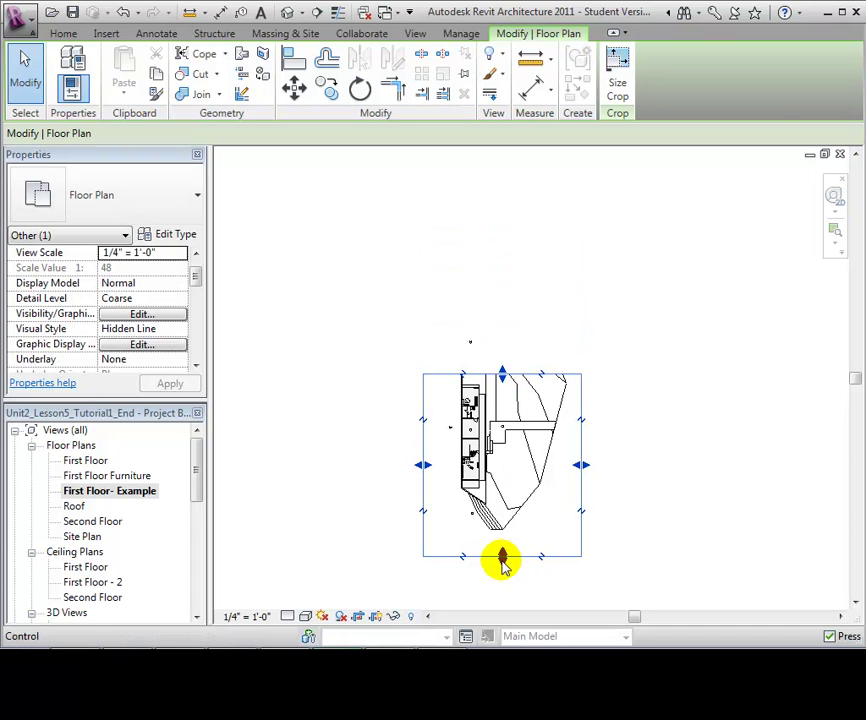
mouse_move(502, 560)
left_mouse_down()
mouse_move(500, 437)
mouse_move(487, 505)
left_mouse_up()
scroll(483, 506, "up", 3)
left_click_drag(812, 354, 512, 357)
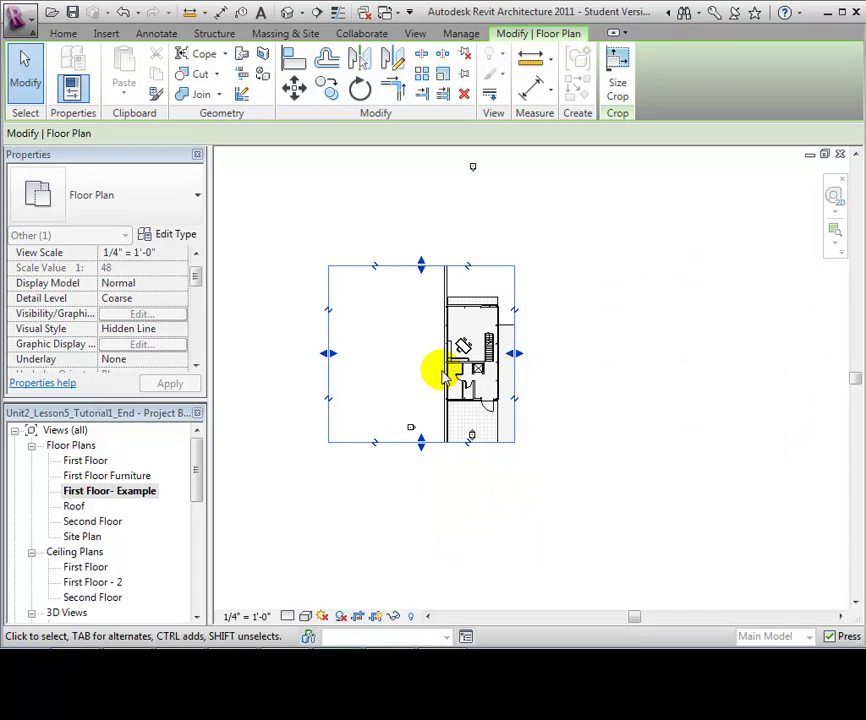
left_click_drag(331, 358, 427, 357)
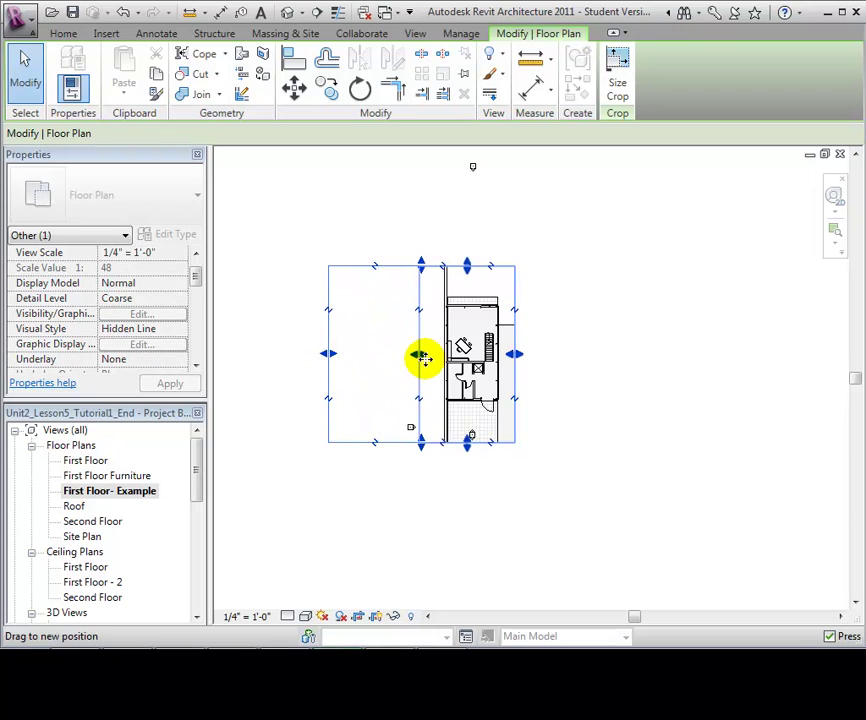
scroll(600, 330, "up", 3)
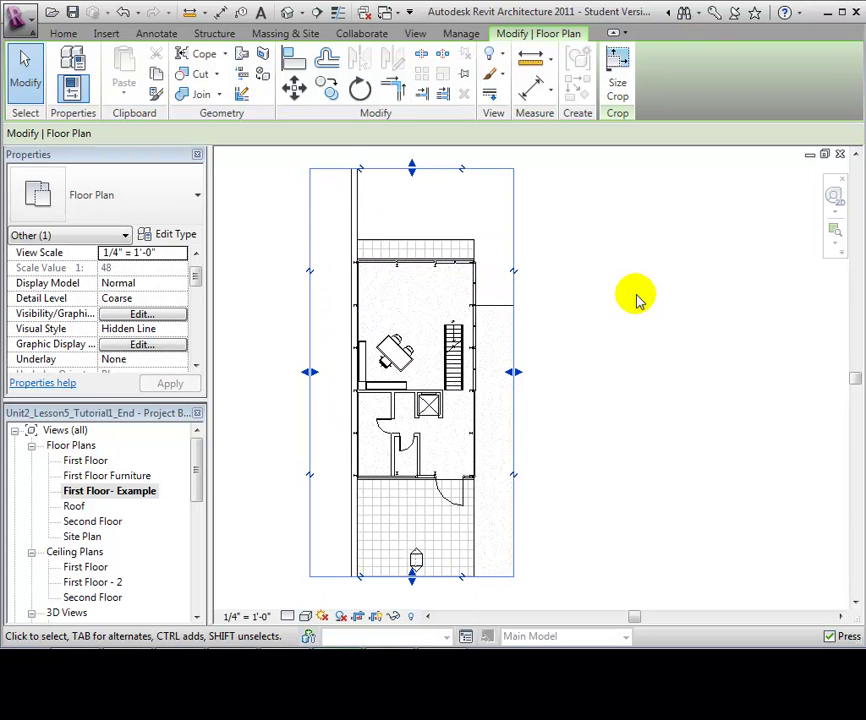
left_click(626, 315)
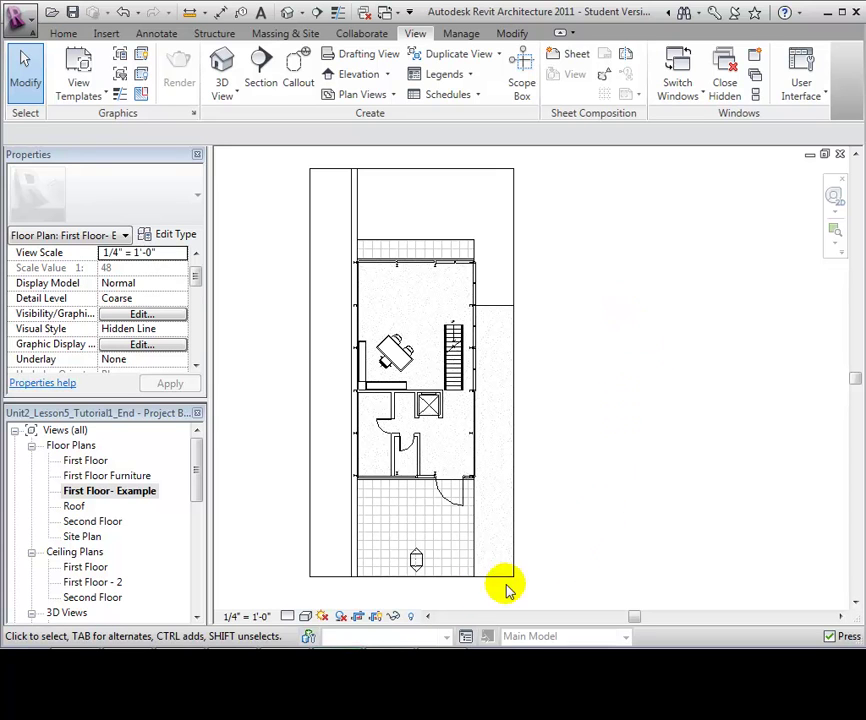
Step: Hide the crop region outline, toggle Crop View off and on, and reopen First Floor- Example
left_click(375, 618)
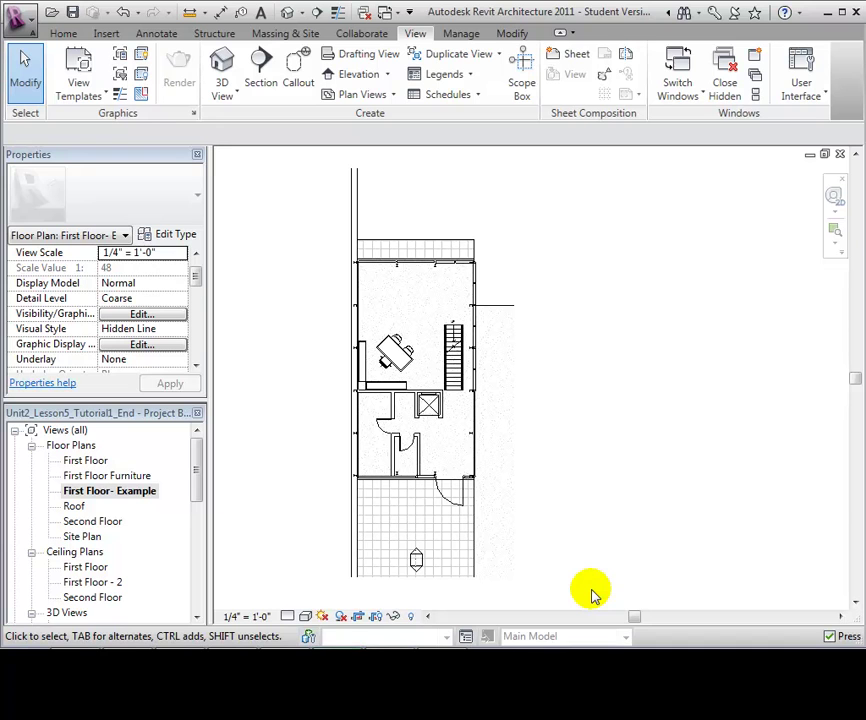
left_click(358, 617)
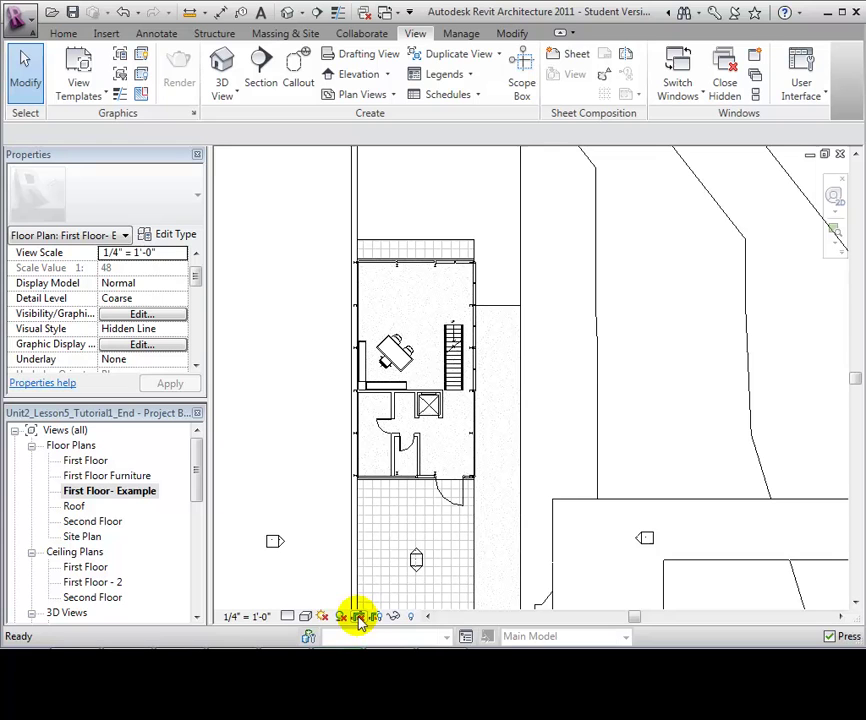
left_click(358, 617)
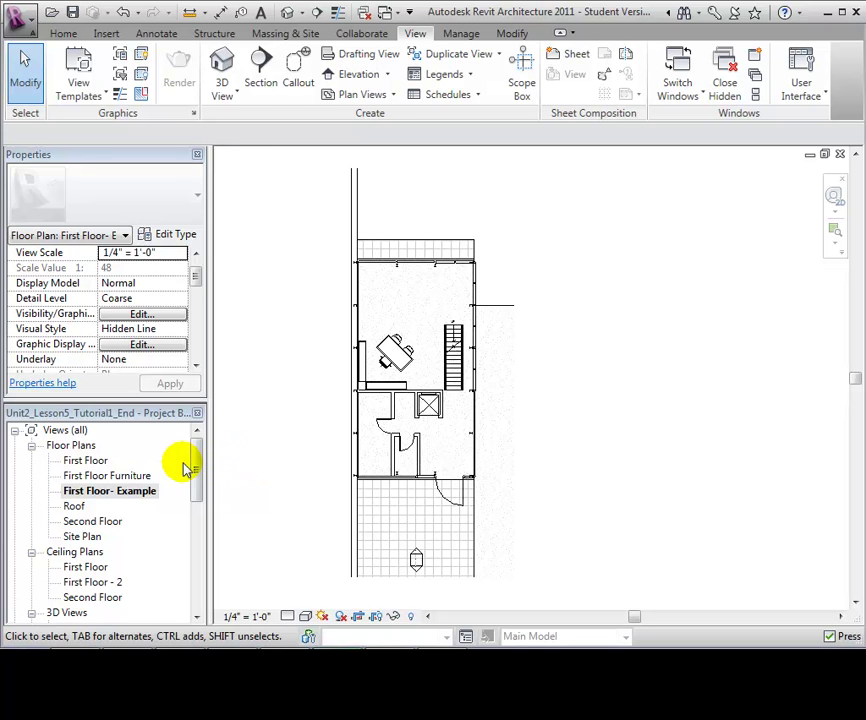
double_click(90, 461)
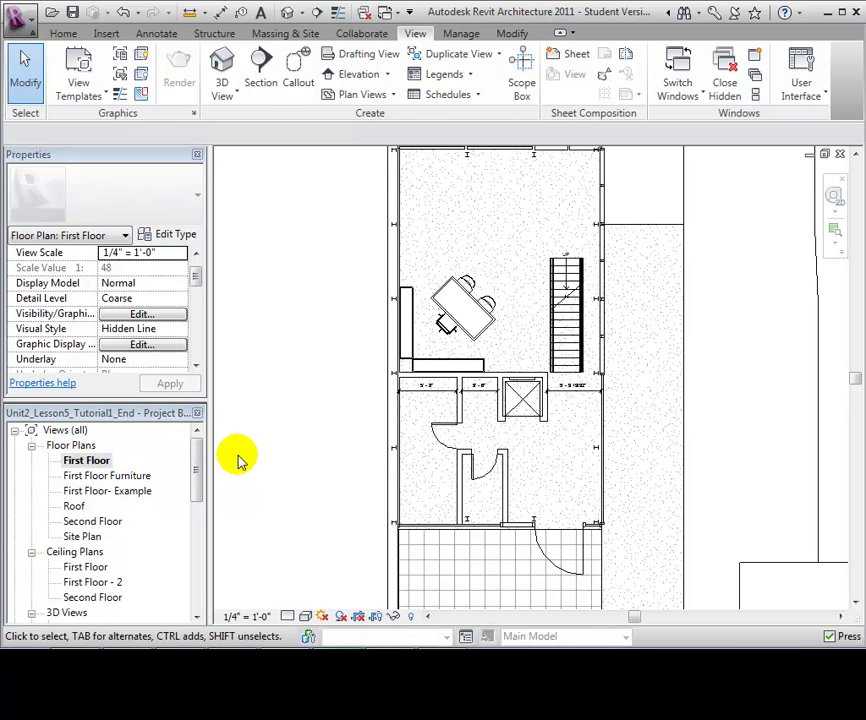
double_click(128, 492)
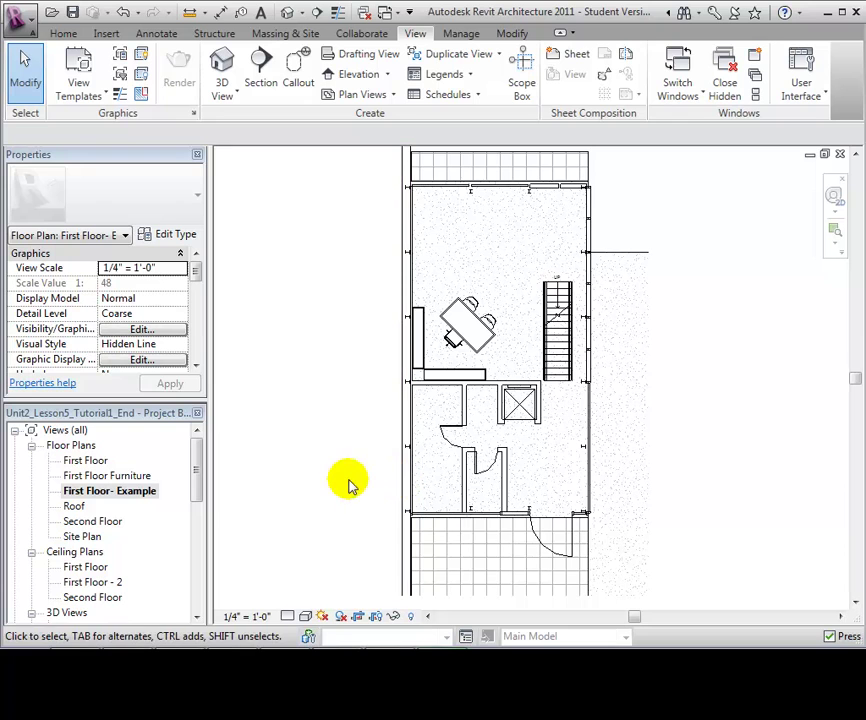
mouse_move(323, 490)
middle_mouse_down()
mouse_move(334, 464)
mouse_move(323, 454)
mouse_move(368, 430)
mouse_move(309, 450)
middle_mouse_up()
scroll(323, 454, "up", 3)
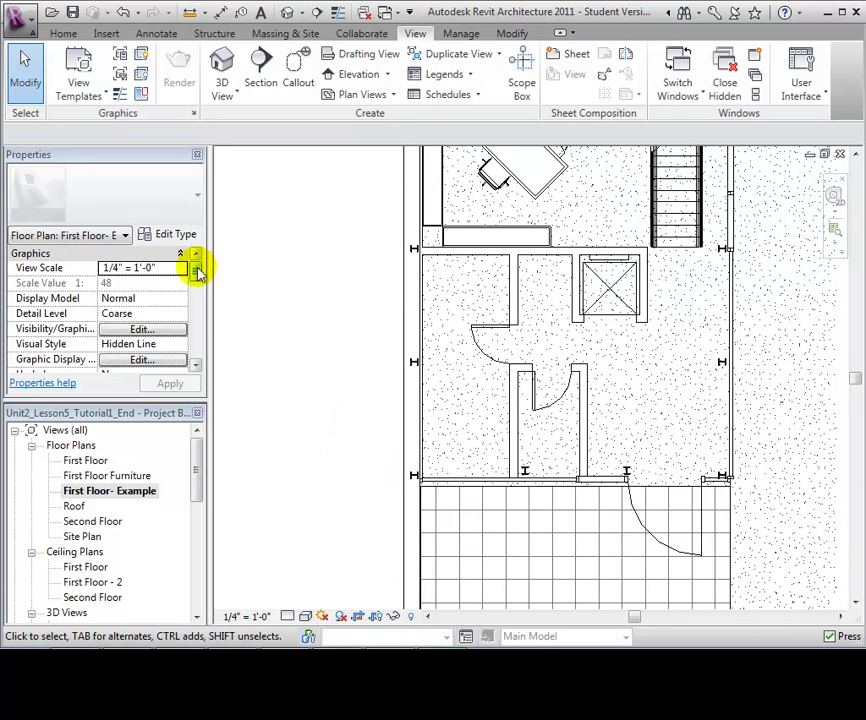
left_click_drag(197, 268, 199, 338)
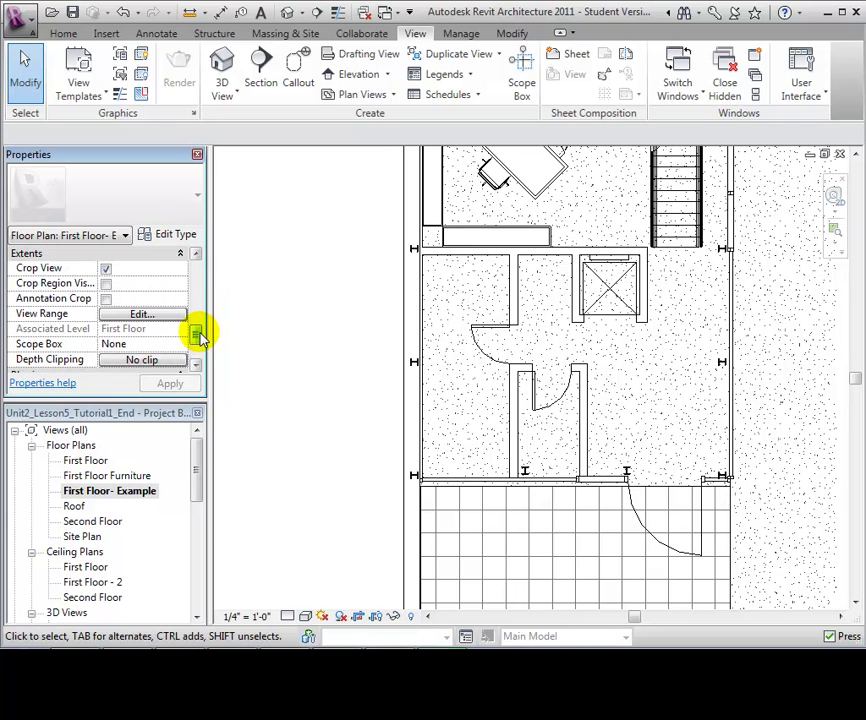
left_click(170, 314)
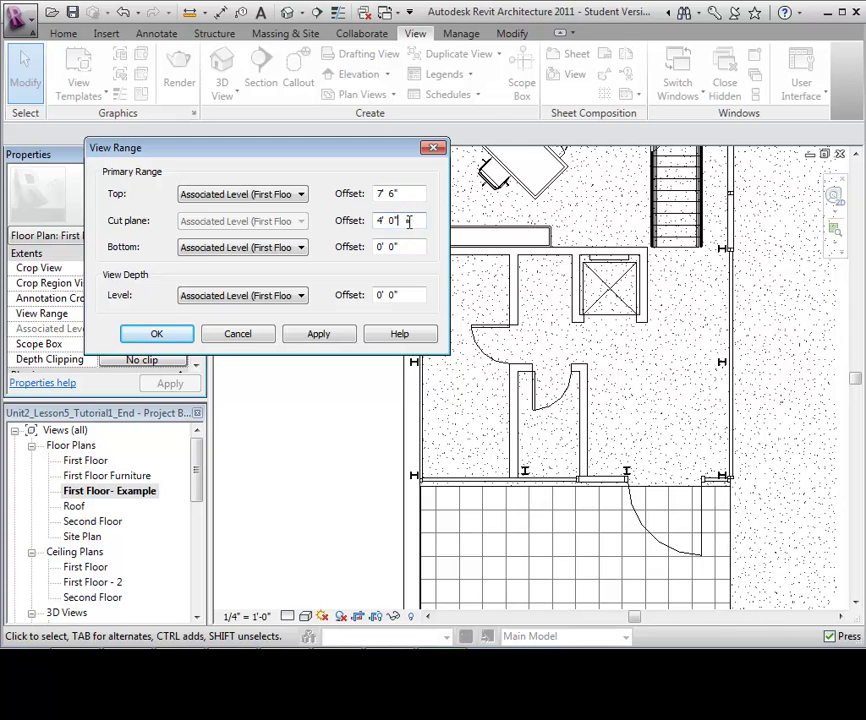
left_click_drag(407, 221, 365, 228)
type("0")
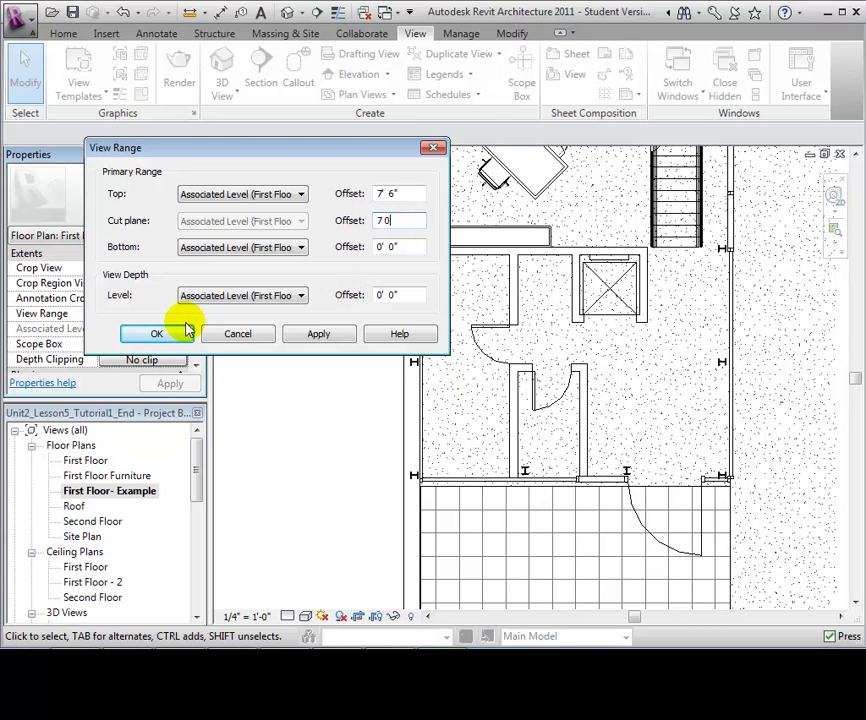
left_click(176, 336)
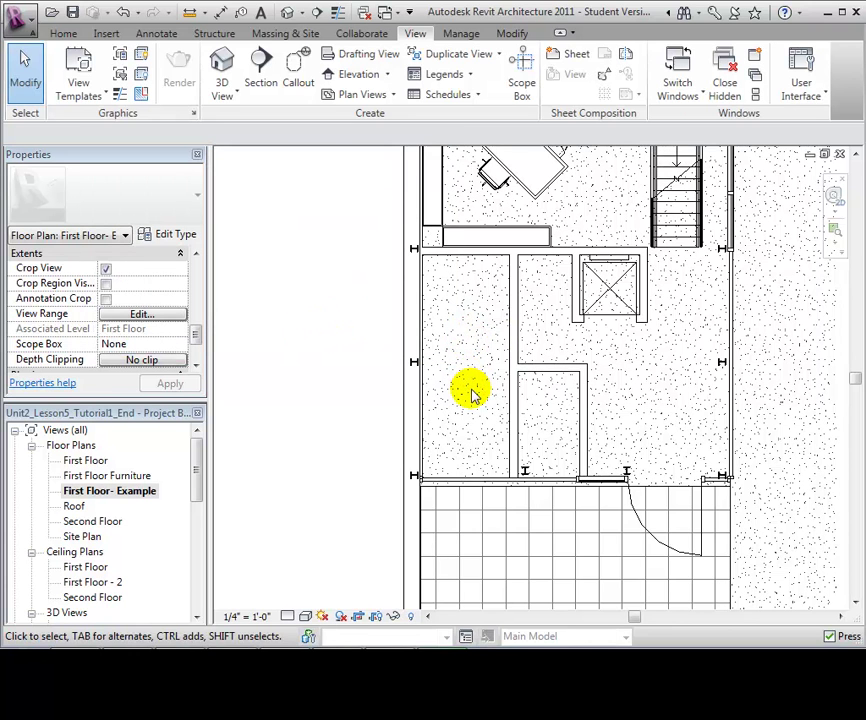
left_click(172, 314)
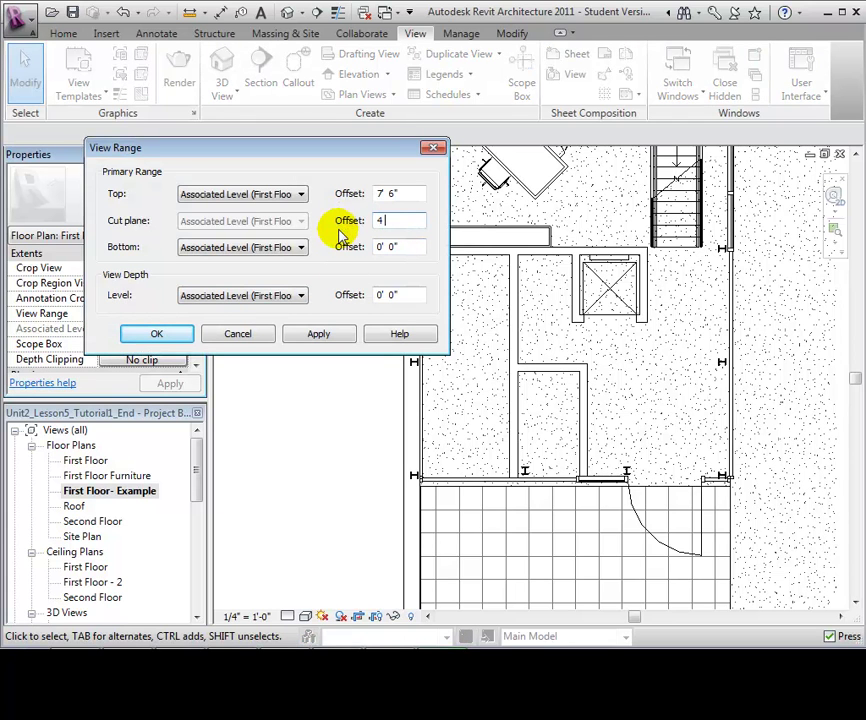
left_click(160, 333)
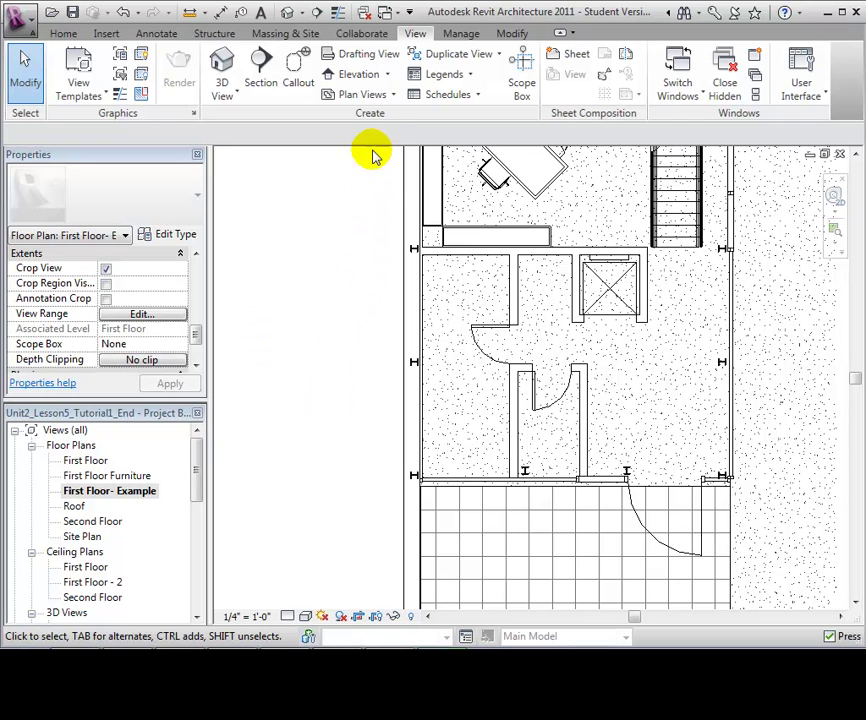
Step: Sketch a rectangular plan region around the central doors and hallway and finish it
left_click(395, 95)
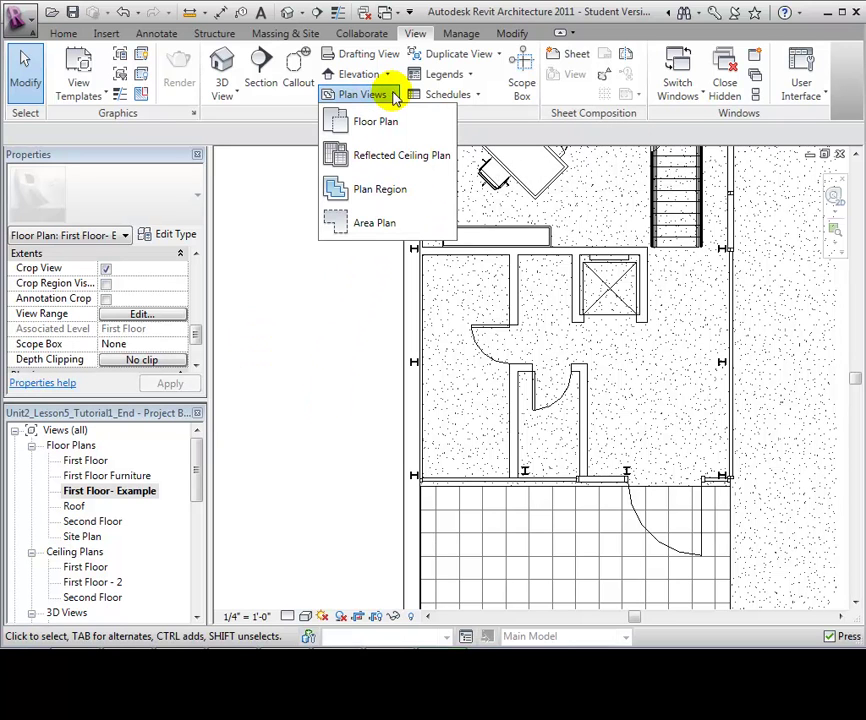
left_click(378, 189)
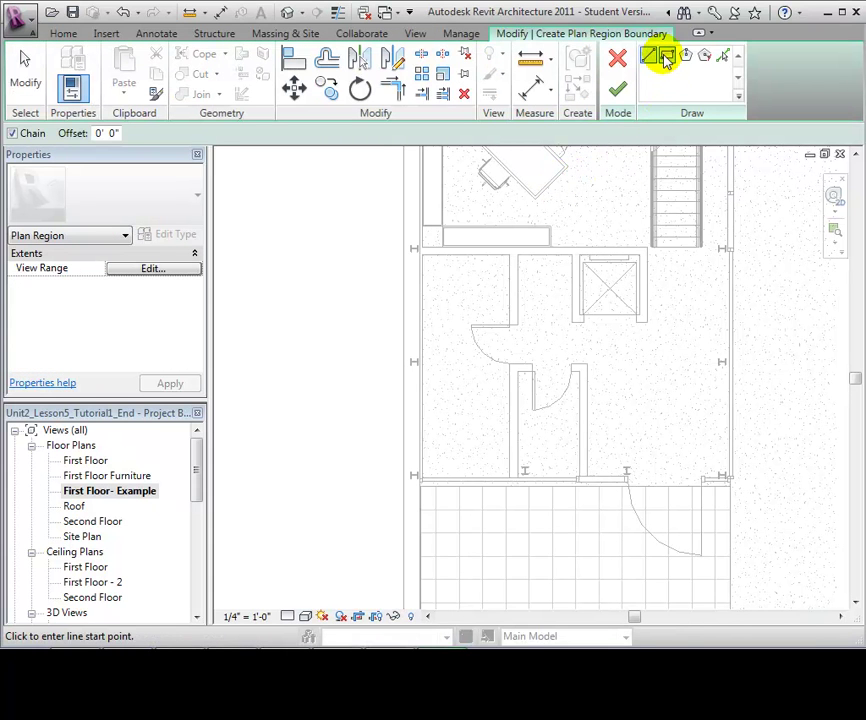
left_click(453, 310)
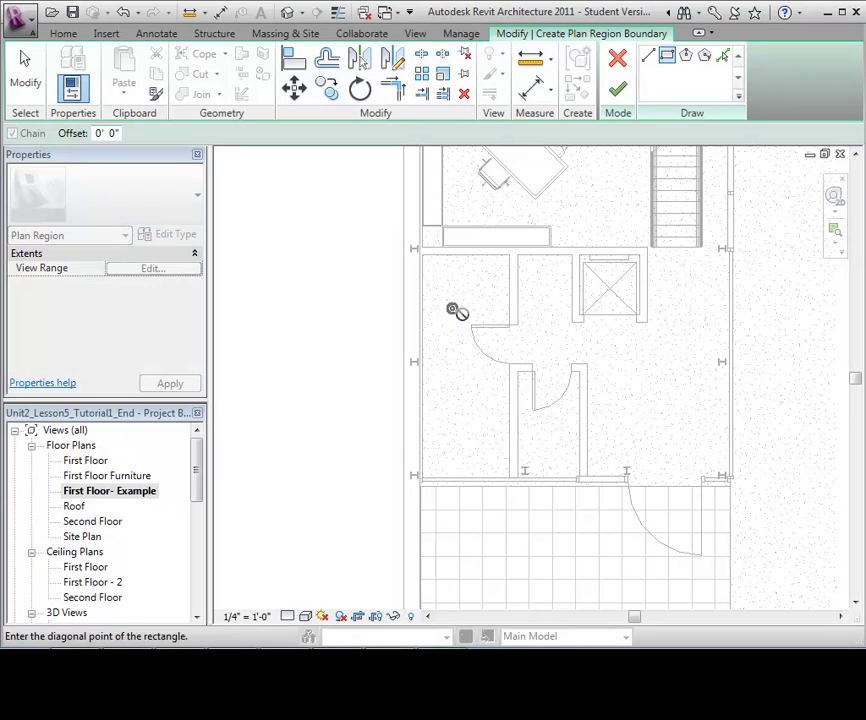
left_click(661, 415)
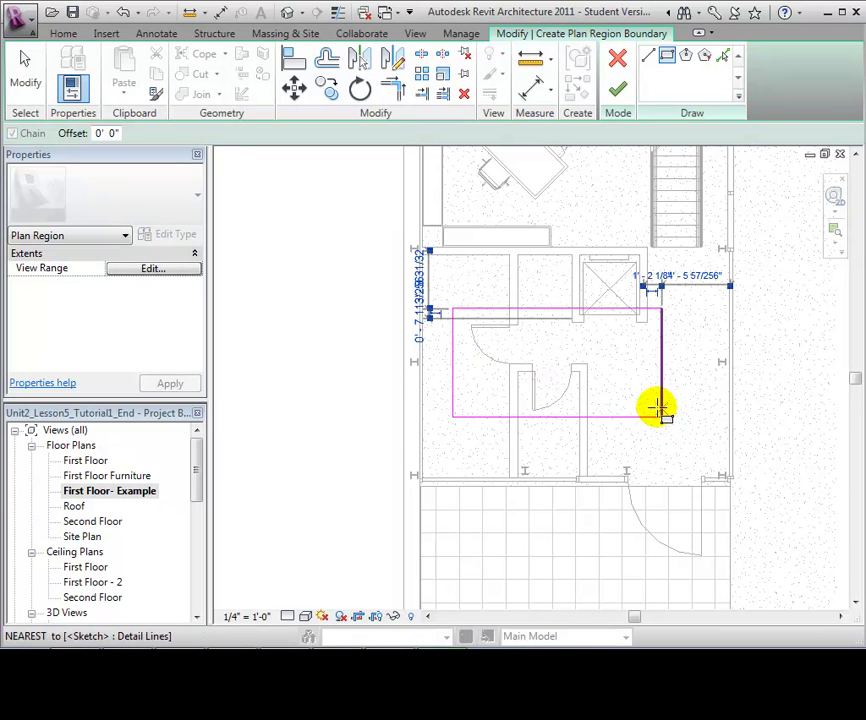
left_click(617, 89)
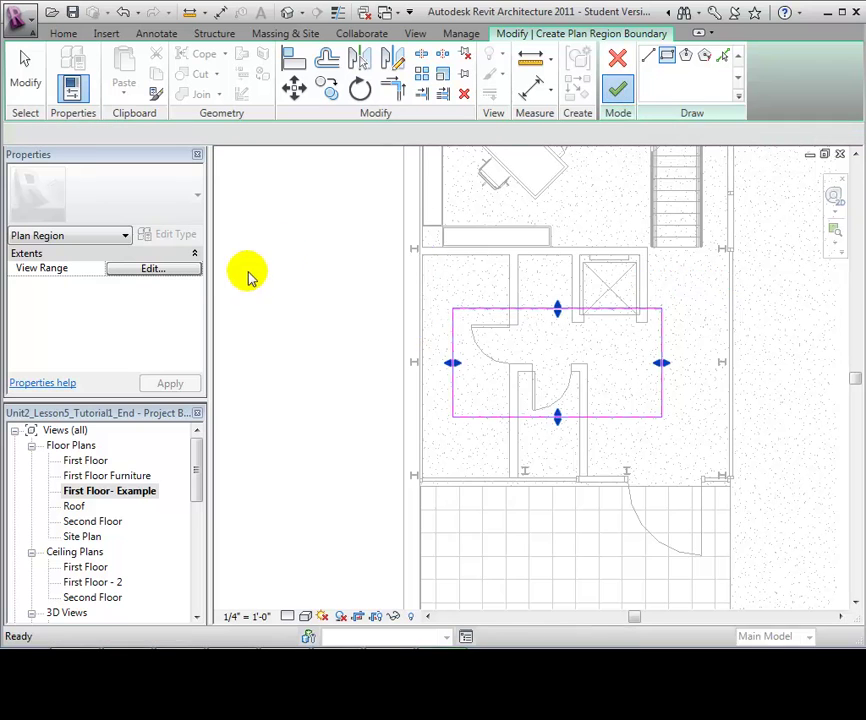
Step: Set the plan region's view range cut plane offset to 7
left_click(186, 270)
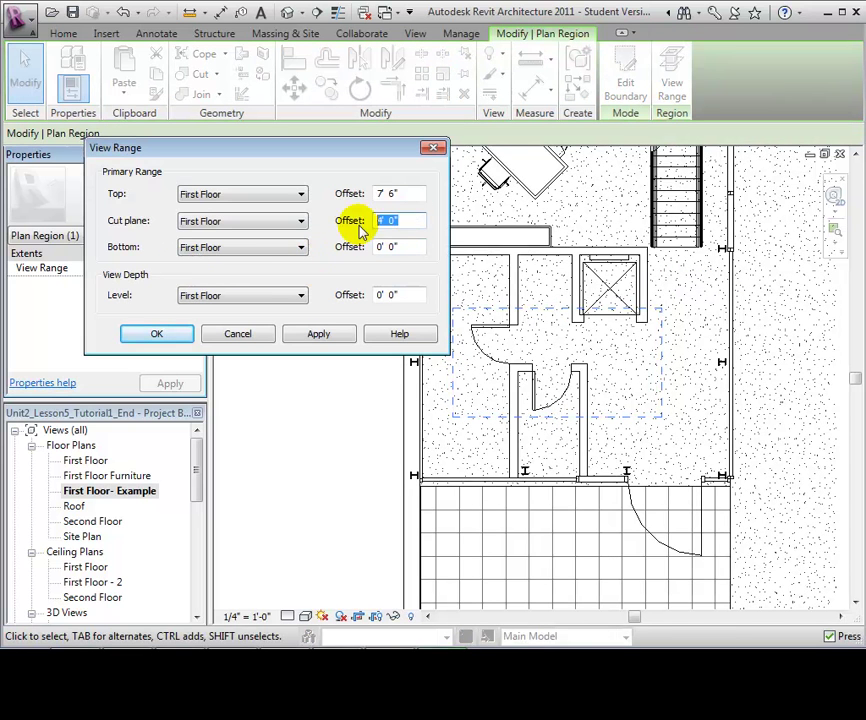
type("7")
left_click(182, 337)
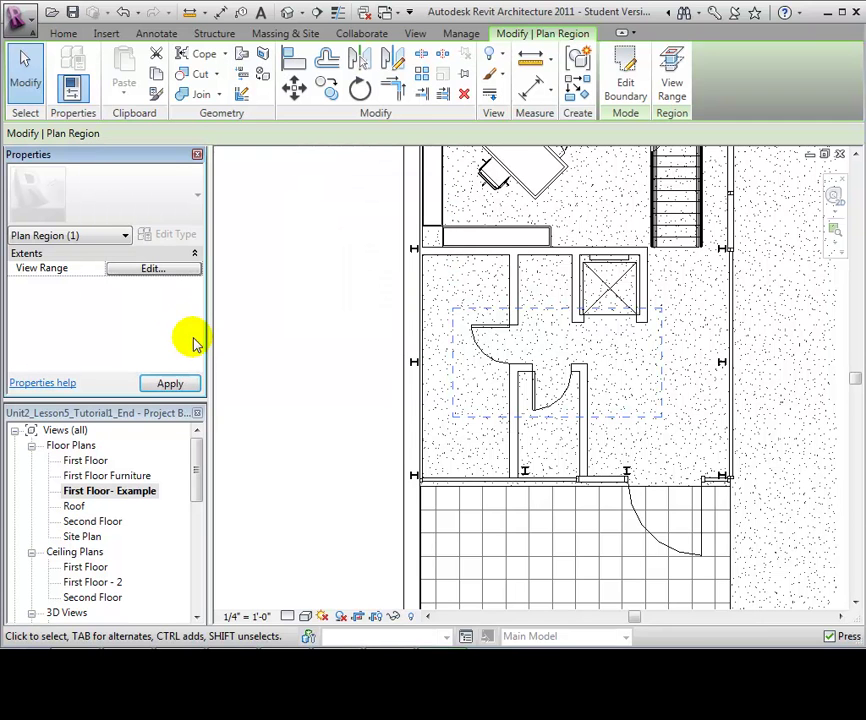
left_click(330, 367)
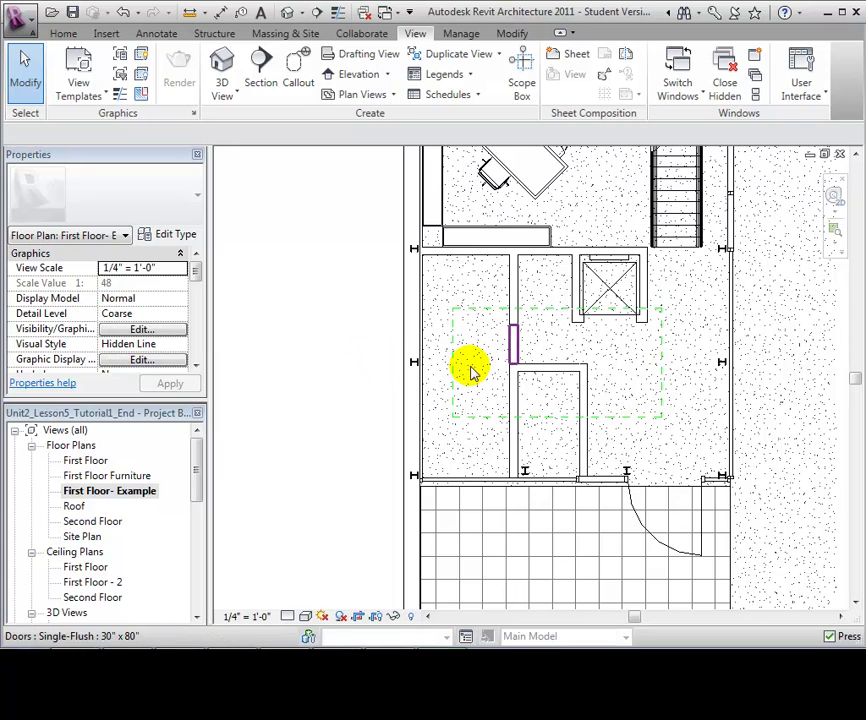
Step: Check the main view's View Range, leaving its cut plane at 4 feet
left_click_drag(196, 271, 196, 343)
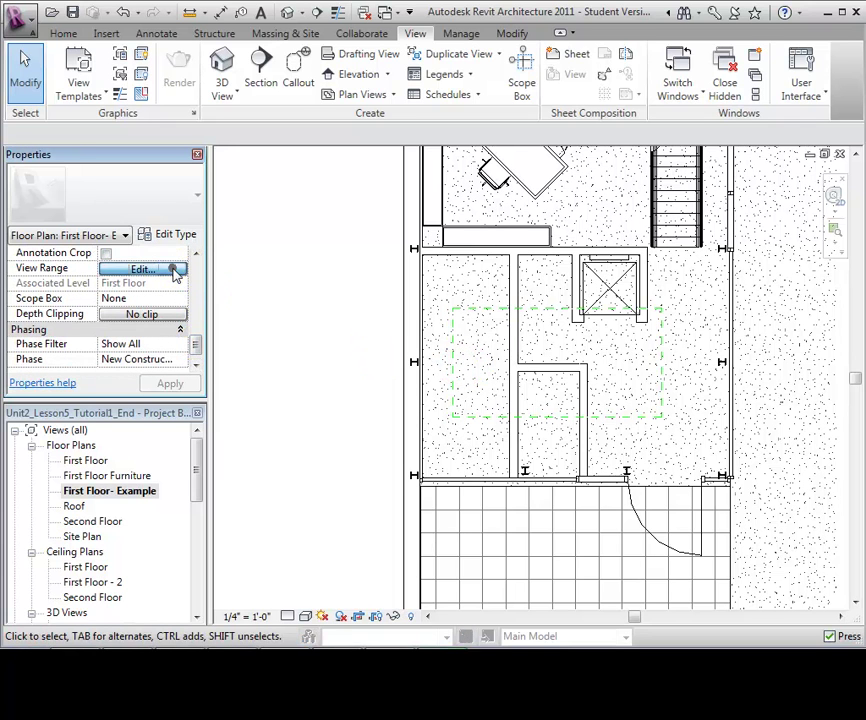
left_click(174, 270)
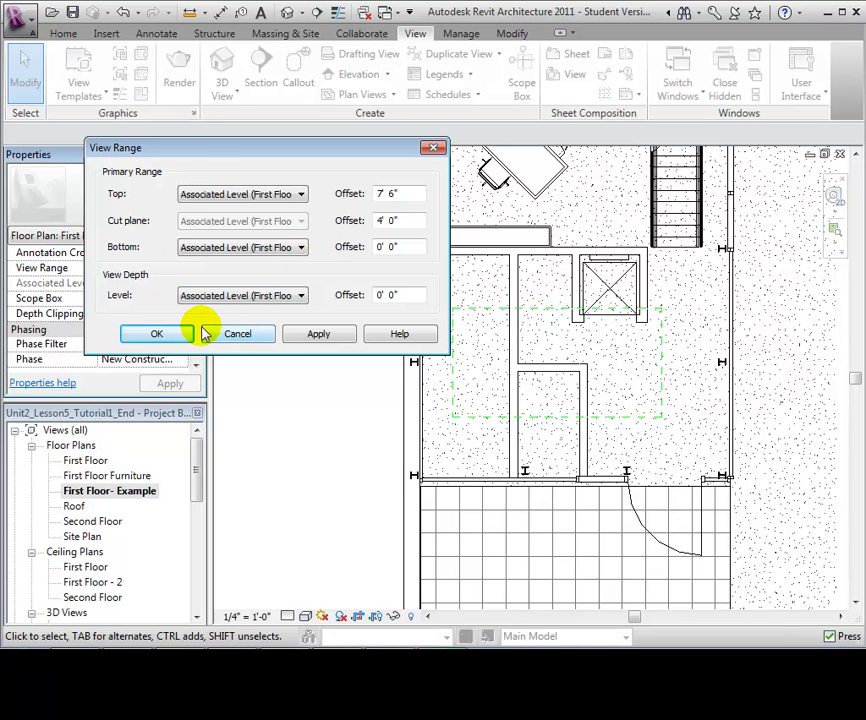
left_click(150, 334)
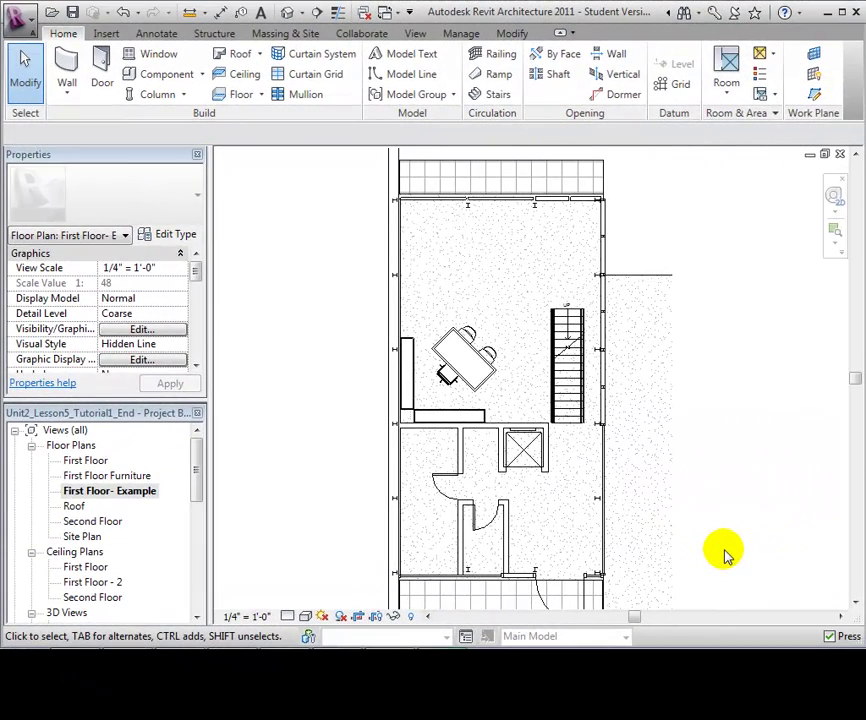
Step: Set the plan's Underlay property to Second Floor and apply it
left_click(195, 270)
left_click_drag(195, 272, 196, 280)
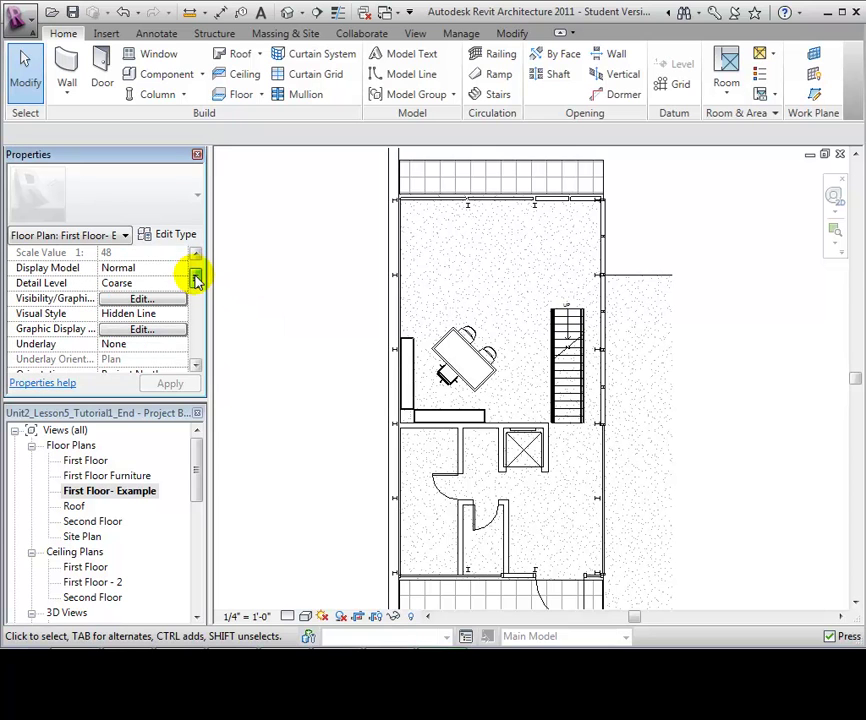
left_click(184, 346)
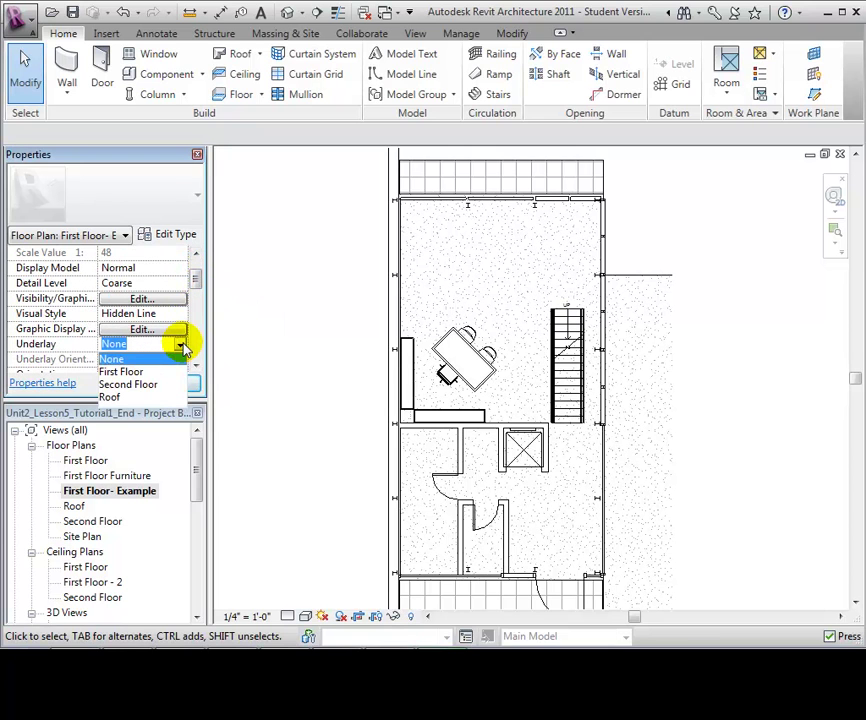
left_click(165, 386)
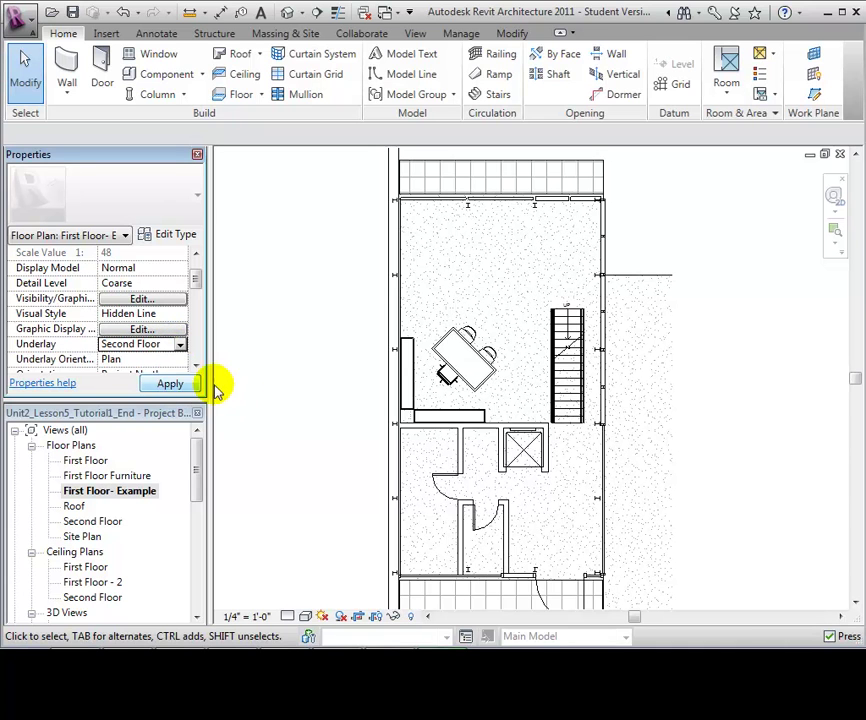
left_click(185, 388)
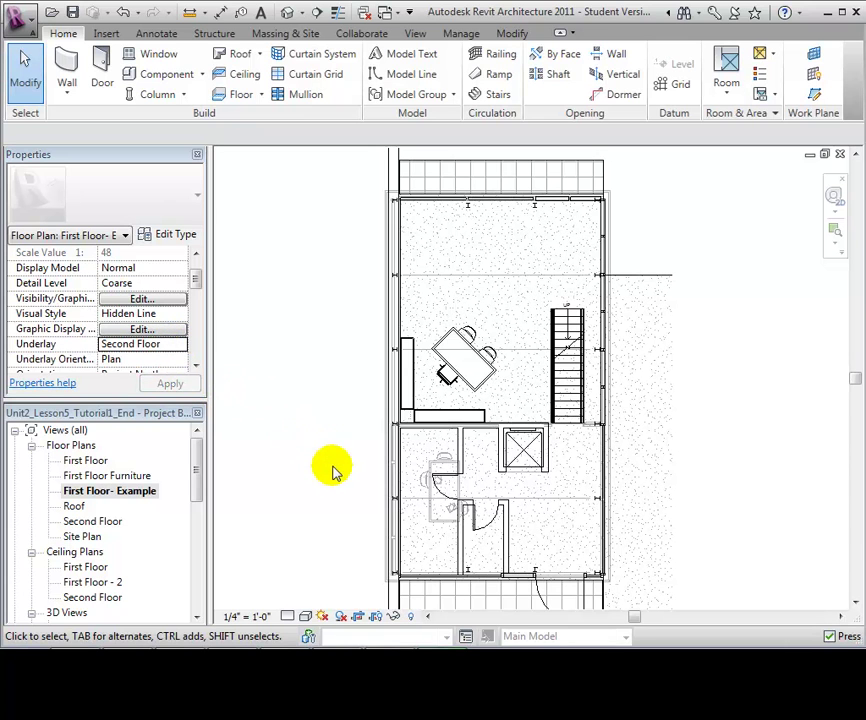
scroll(335, 538, "up", 1)
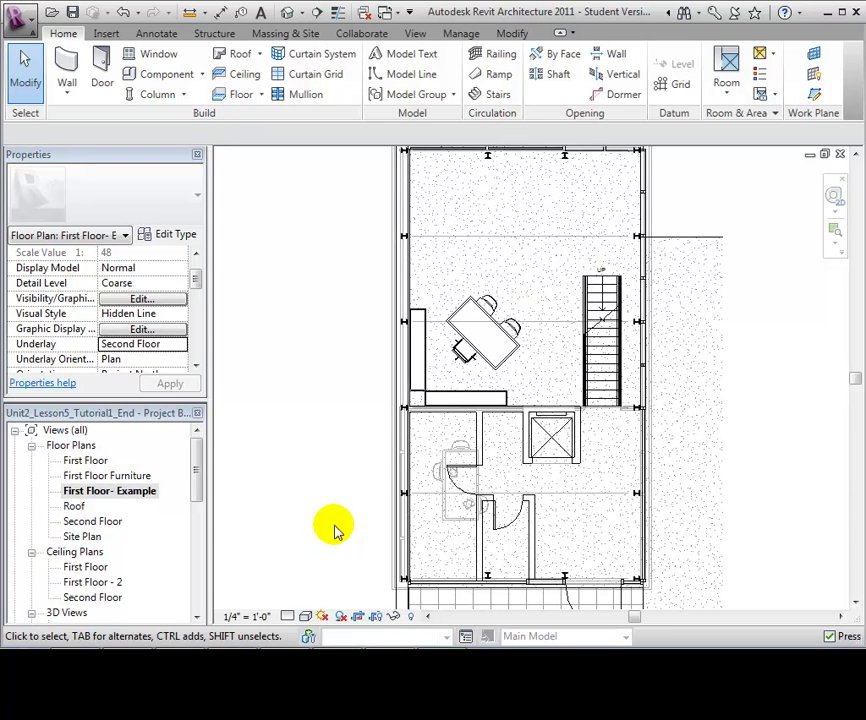
Step: Open the Second Floor plan, set its Underlay to First Floor, then select and deselect a wall
double_click(92, 522)
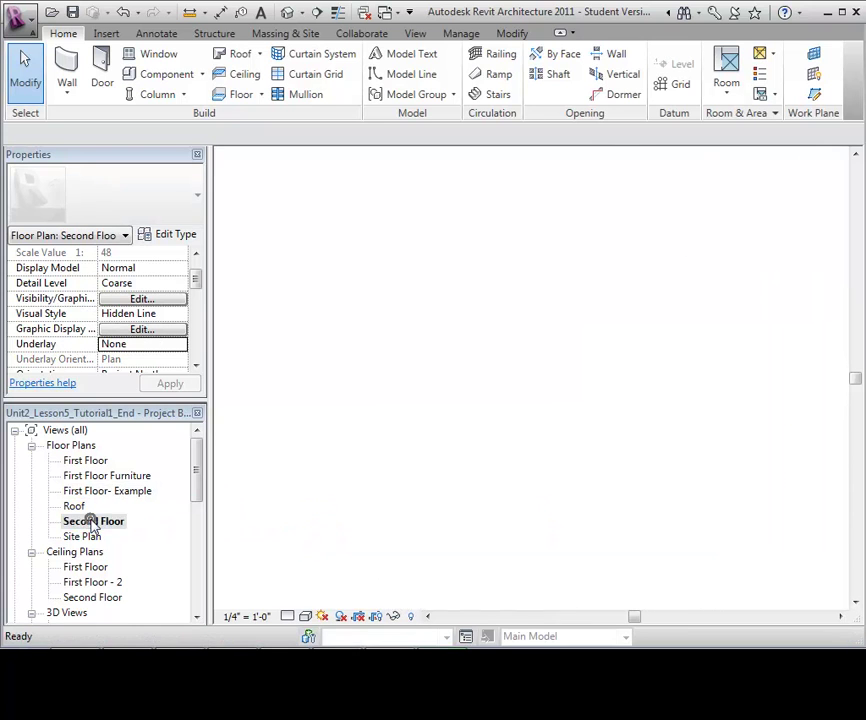
left_click(180, 344)
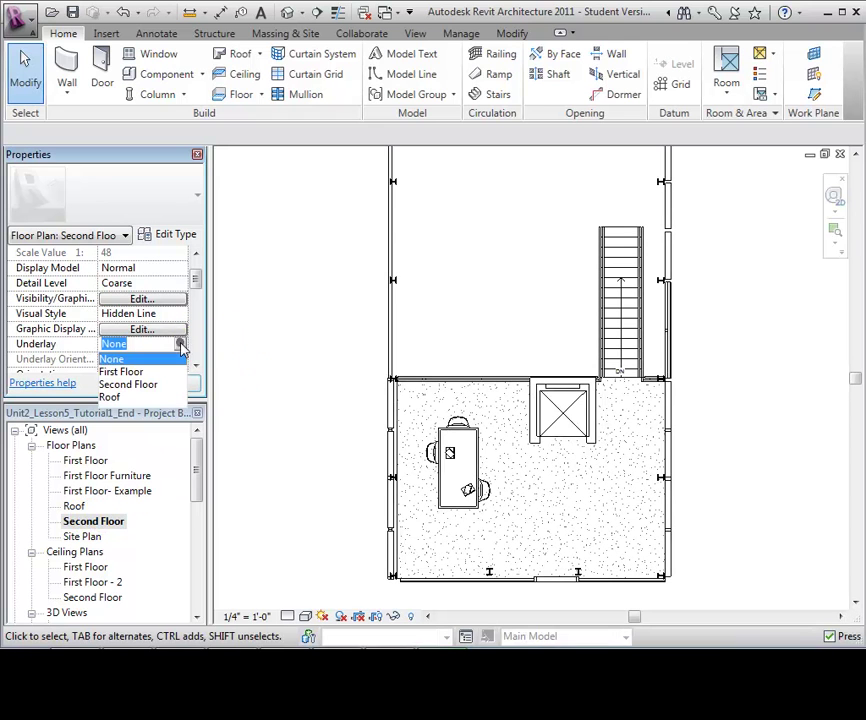
left_click(140, 372)
left_click(170, 383)
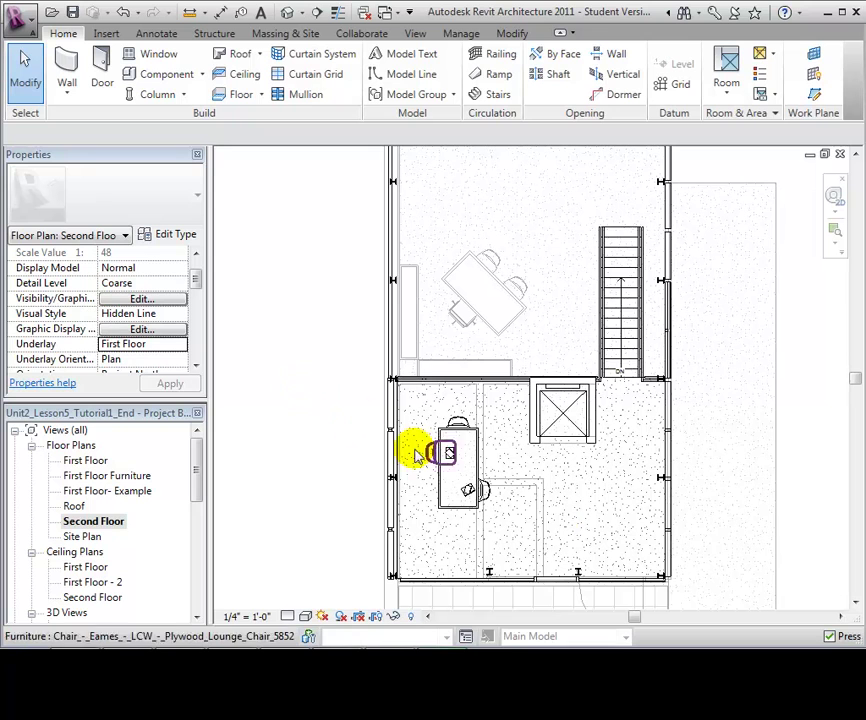
left_click(546, 529)
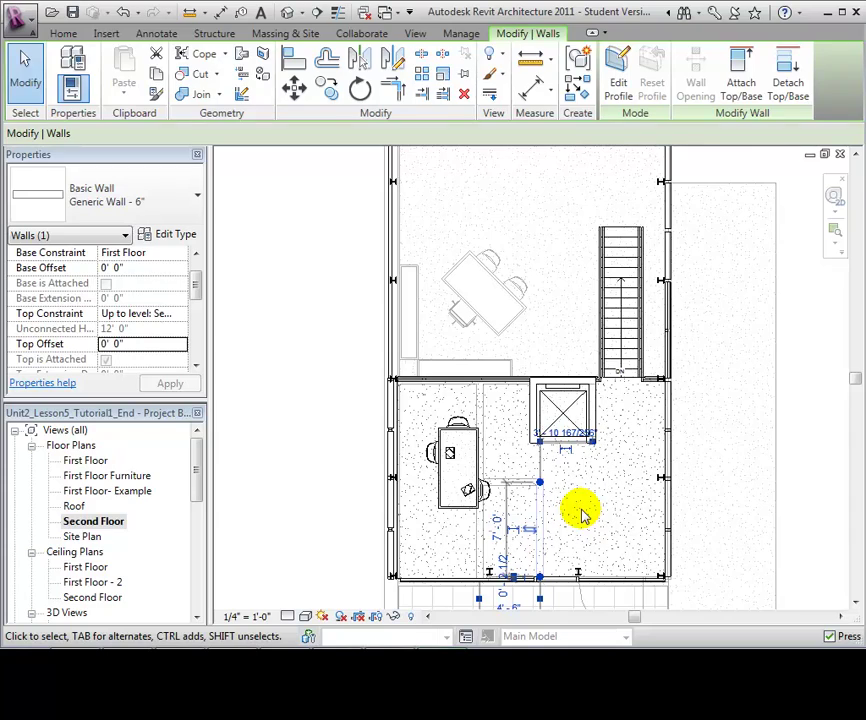
left_click(582, 512)
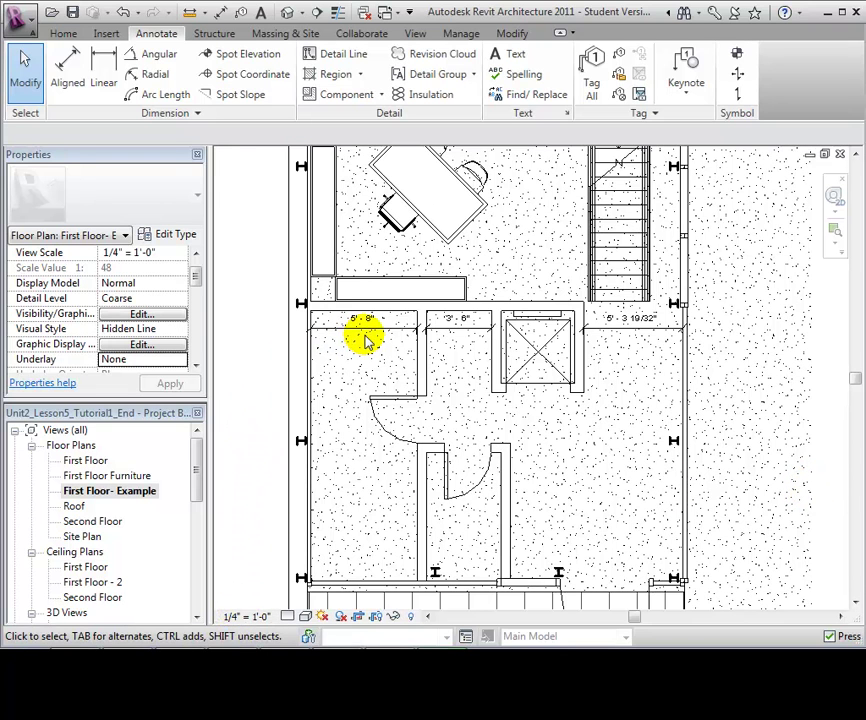
left_click(262, 617)
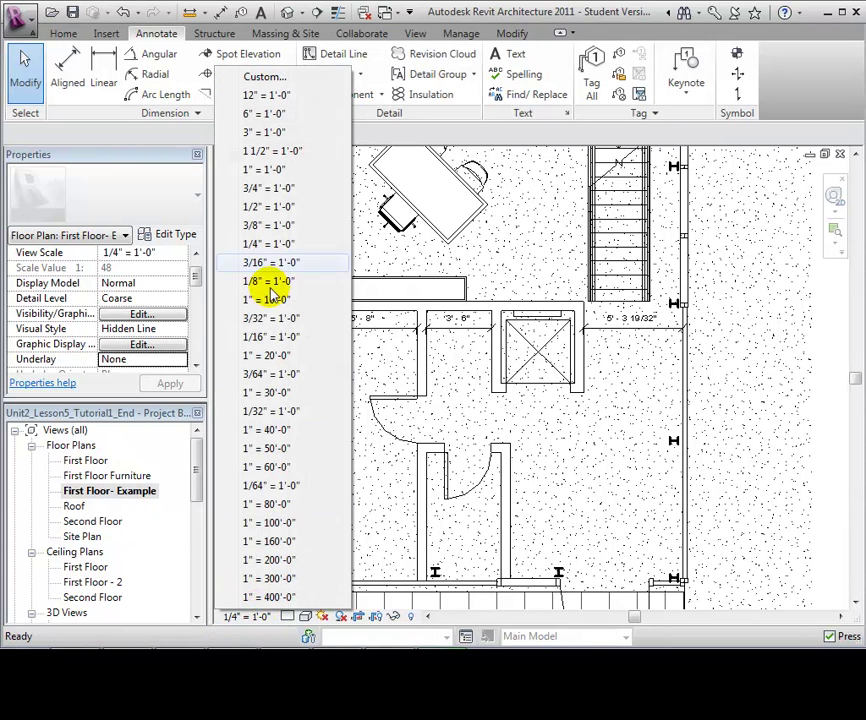
left_click(262, 170)
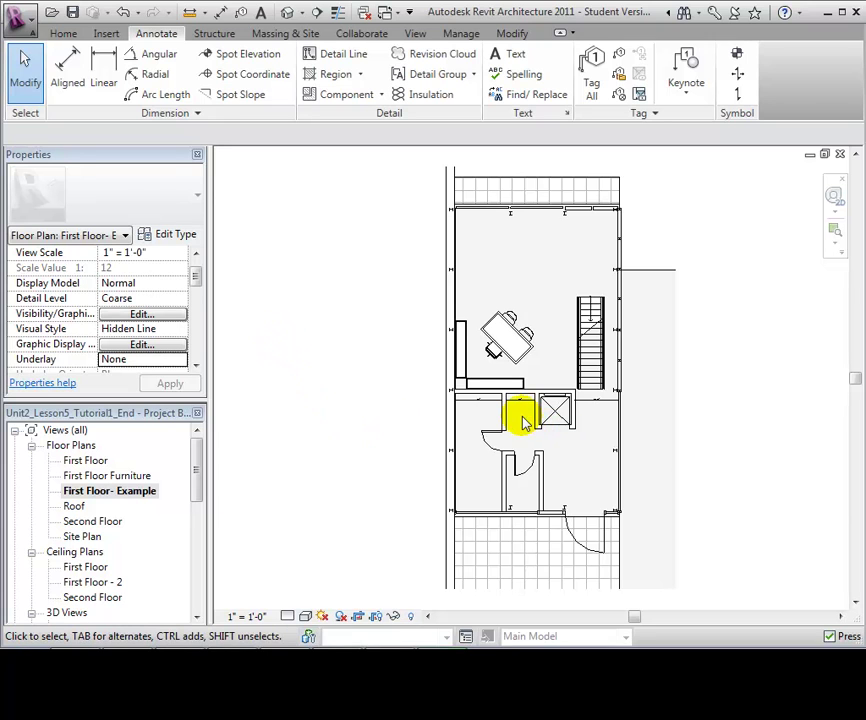
scroll(521, 422, "up", 1)
scroll(521, 422, "up", 1)
scroll(521, 422, "up", 1)
scroll(521, 422, "up", 1)
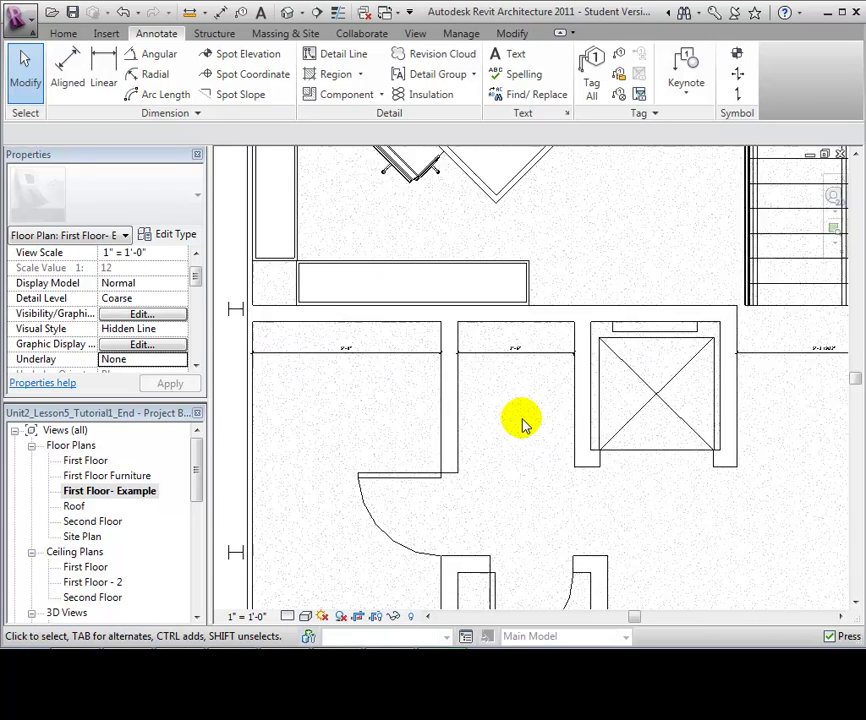
scroll(521, 415, "up", 1)
scroll(510, 370, "up", 1)
scroll(495, 328, "up", 1)
scroll(505, 328, "up", 1)
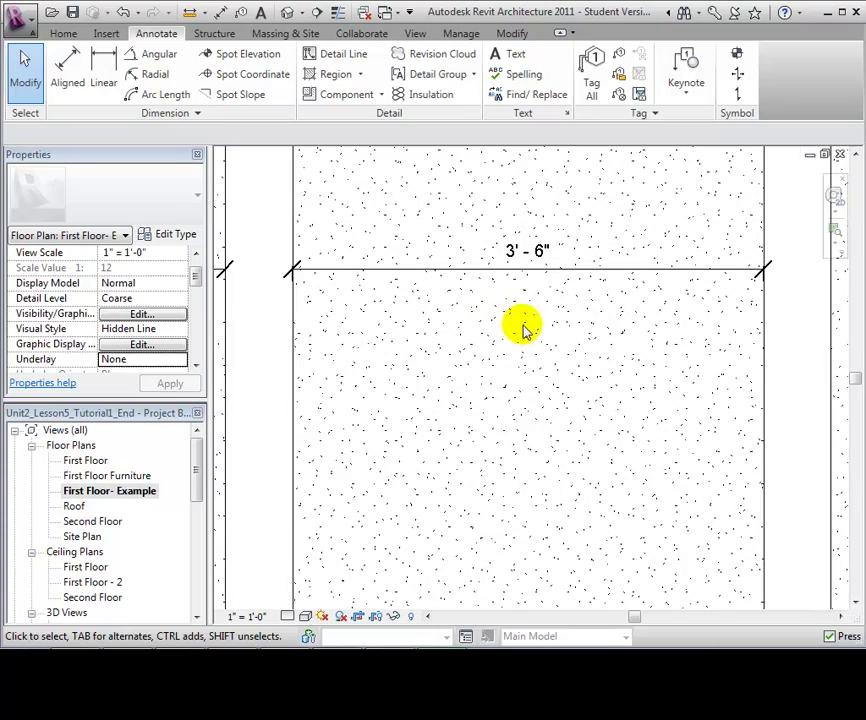
scroll(521, 328, "up", 1)
middle_click_drag(522, 326, 537, 470)
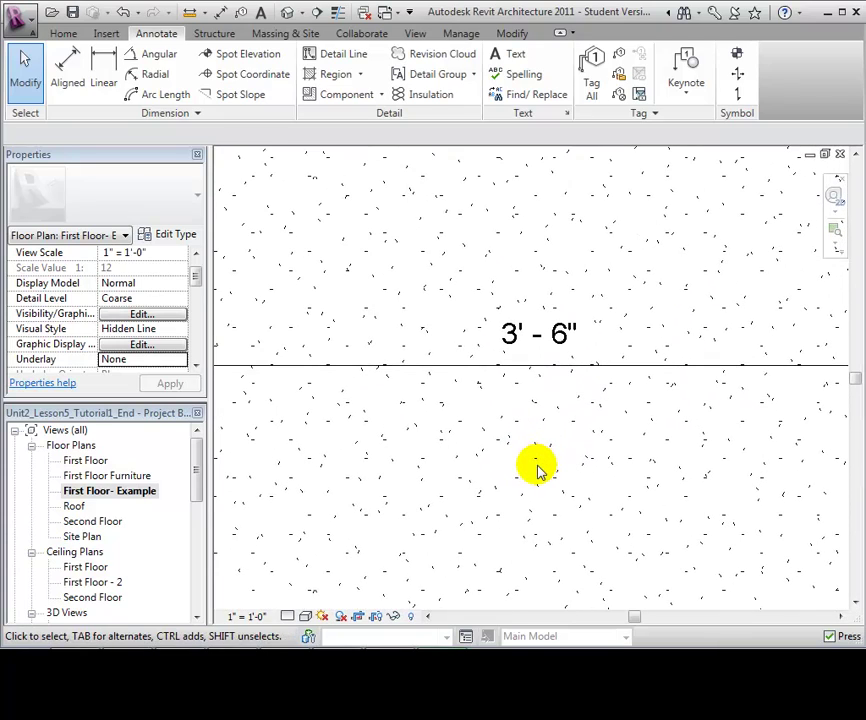
left_click(260, 617)
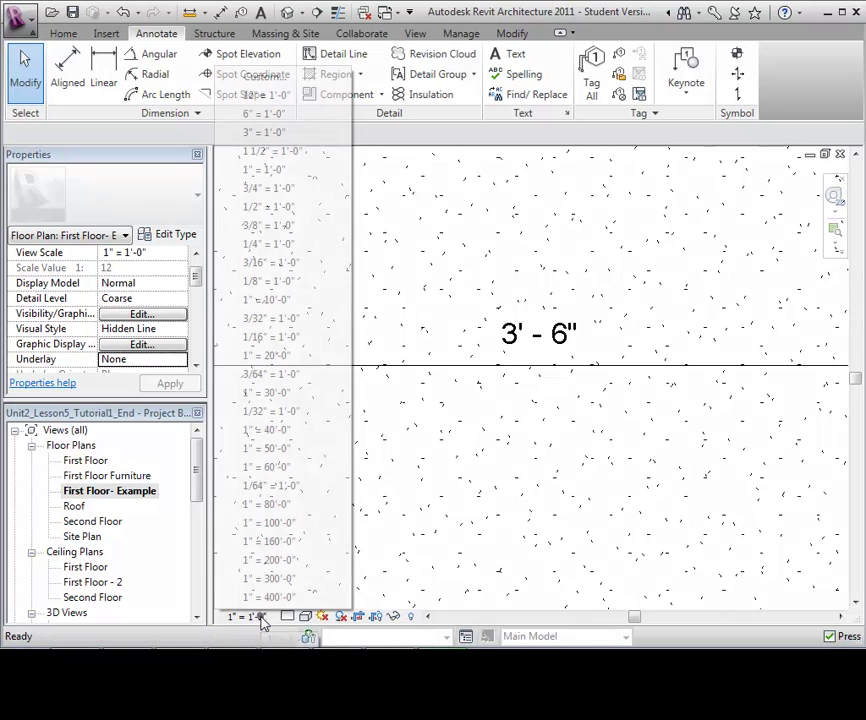
left_click(272, 340)
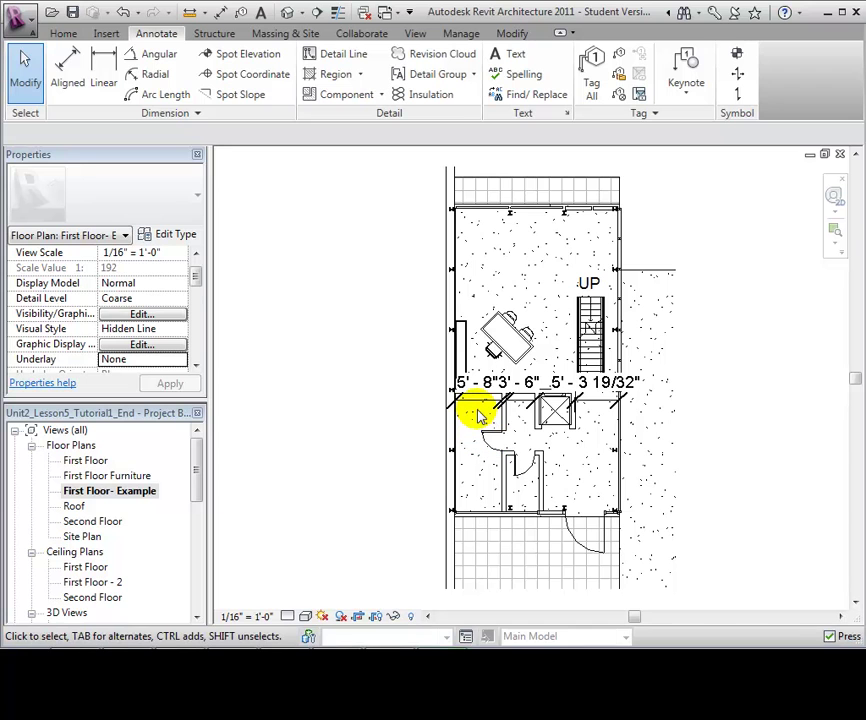
left_click(240, 616)
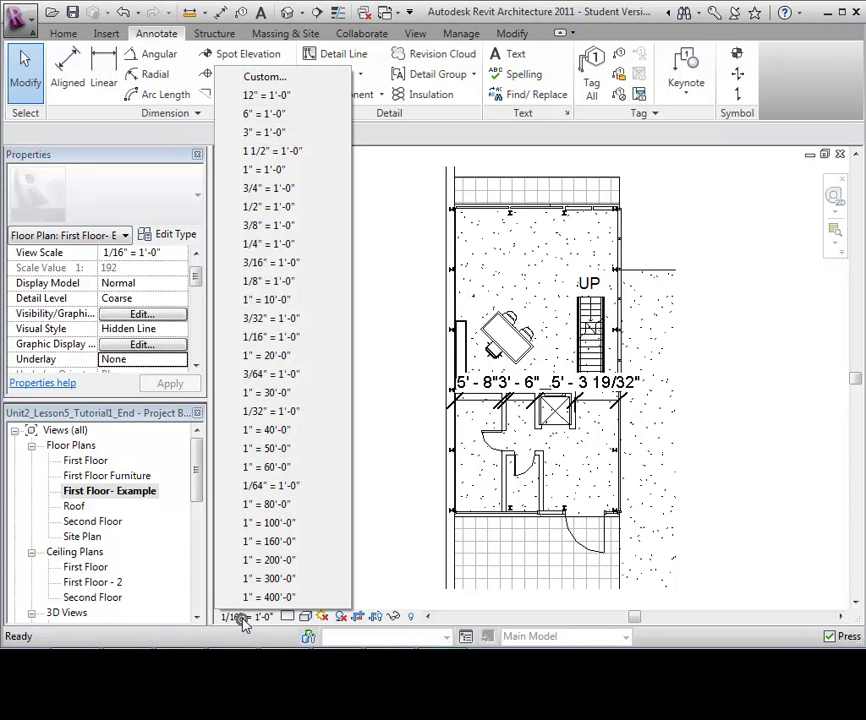
left_click(280, 246)
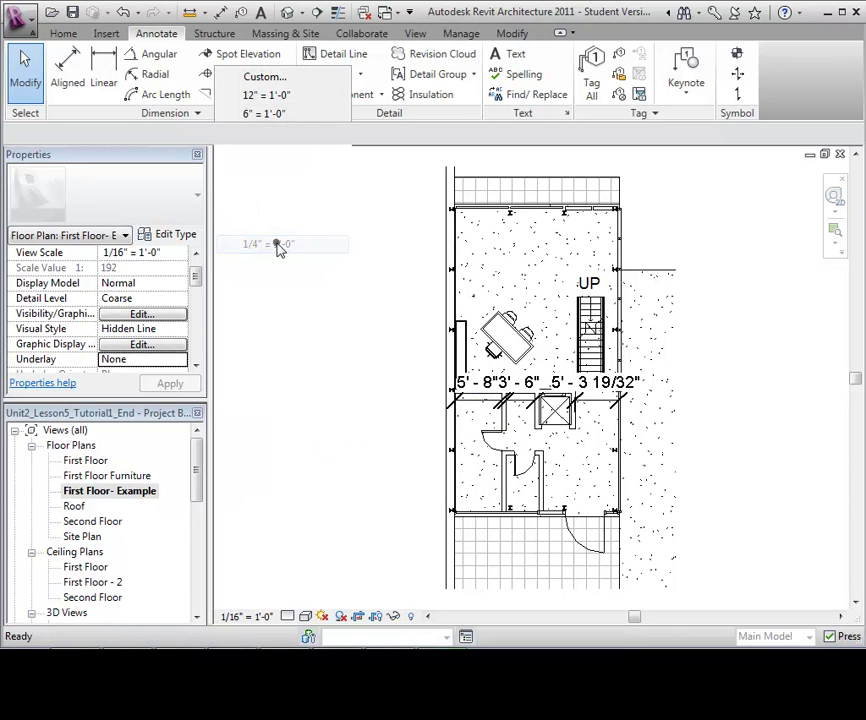
scroll(380, 418, "up", 2)
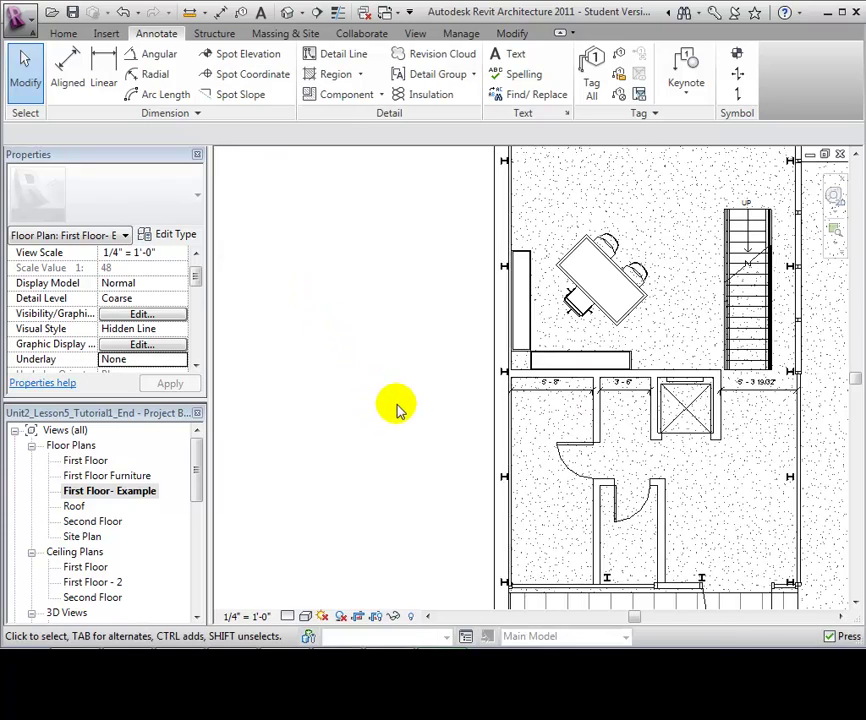
mouse_move(396, 406)
middle_mouse_down()
mouse_move(418, 412)
mouse_move(325, 431)
mouse_move(309, 410)
middle_mouse_up()
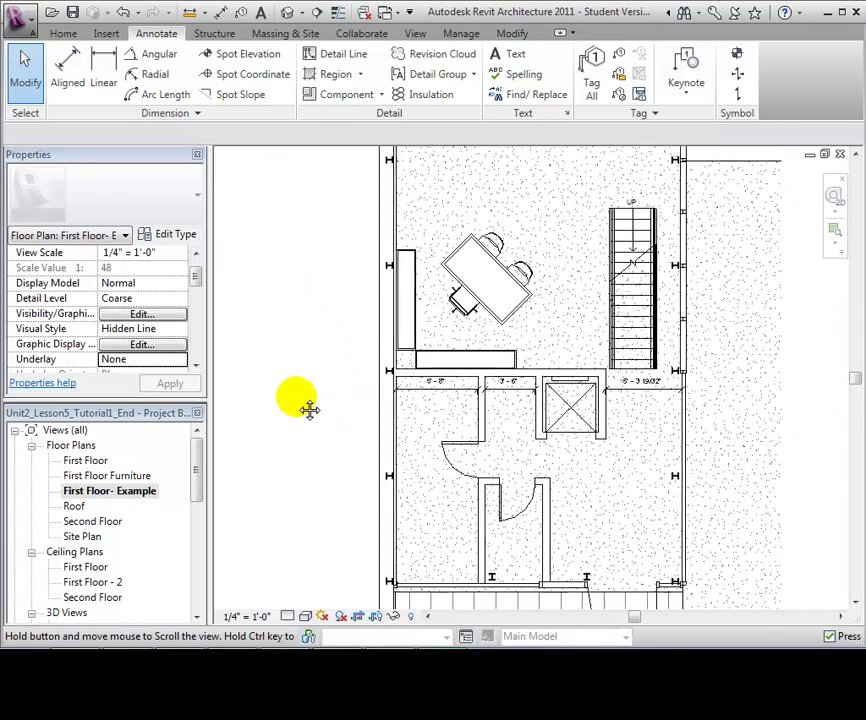
left_click(288, 616)
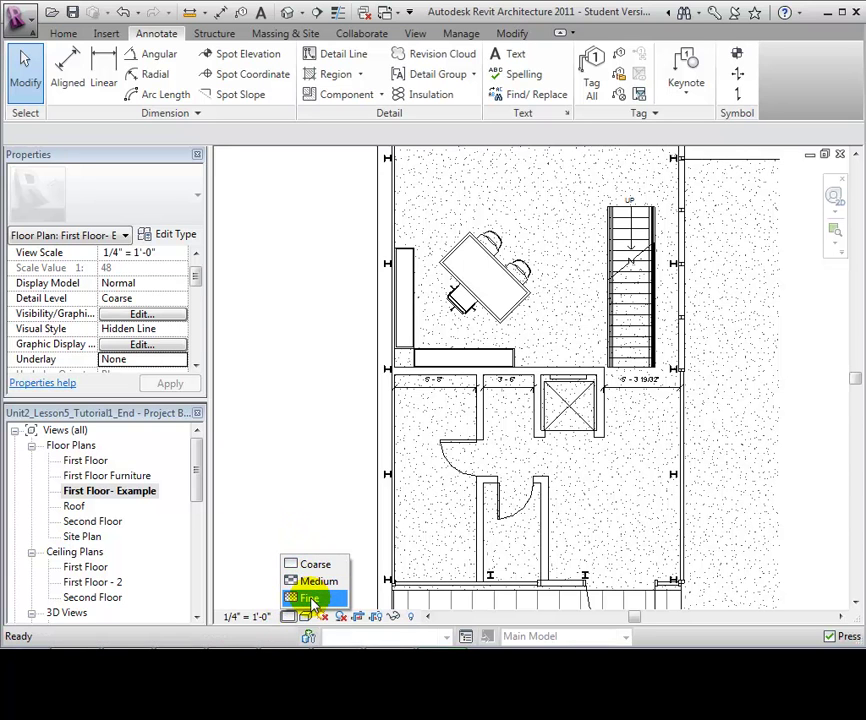
left_click(311, 598)
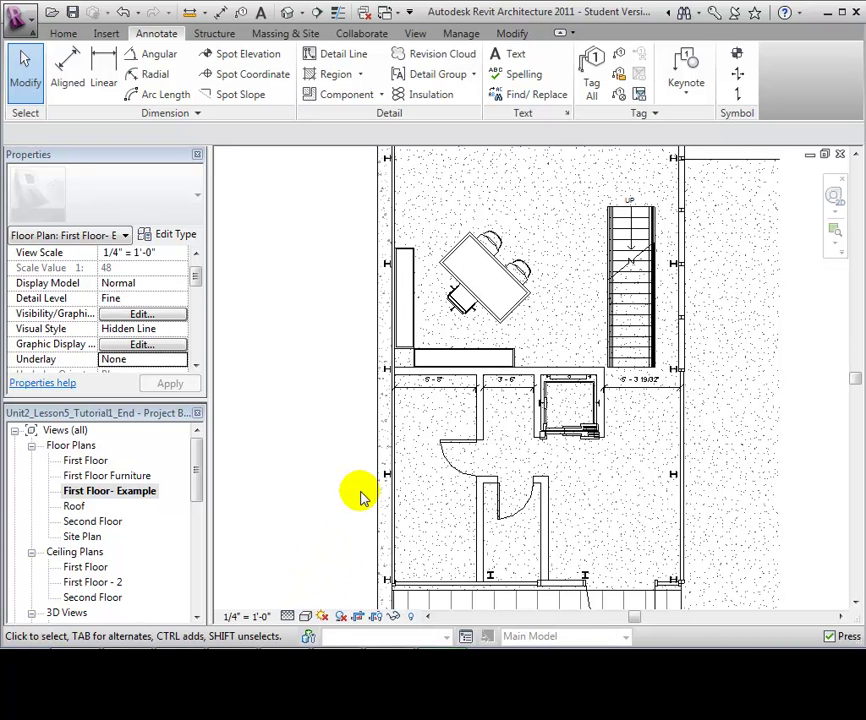
scroll(580, 464, "up", 2)
scroll(584, 472, "up", 2)
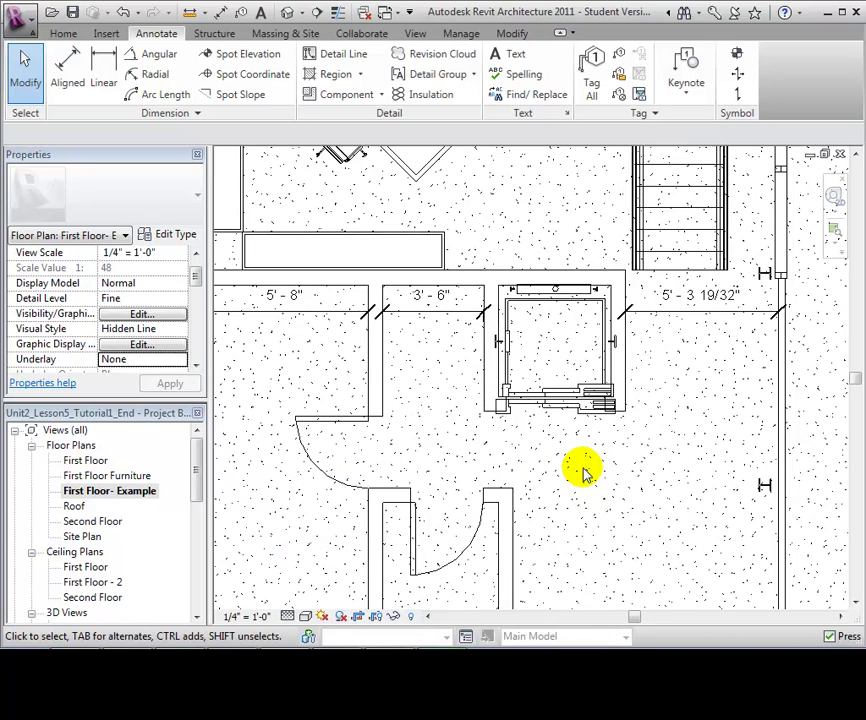
middle_click_drag(584, 472, 590, 508)
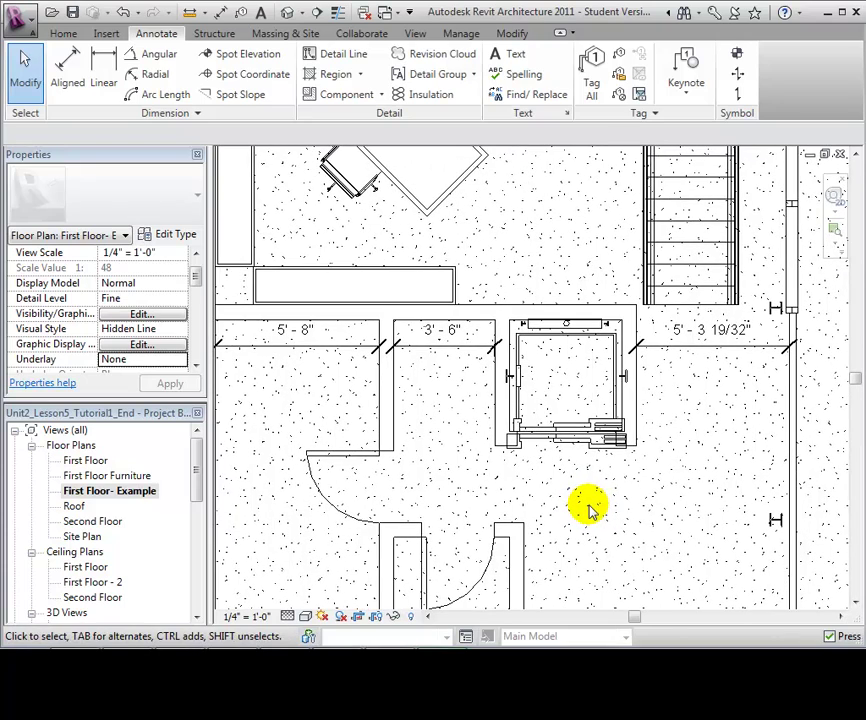
scroll(578, 508, "down", 2)
scroll(578, 508, "down", 1)
scroll(578, 508, "down", 1)
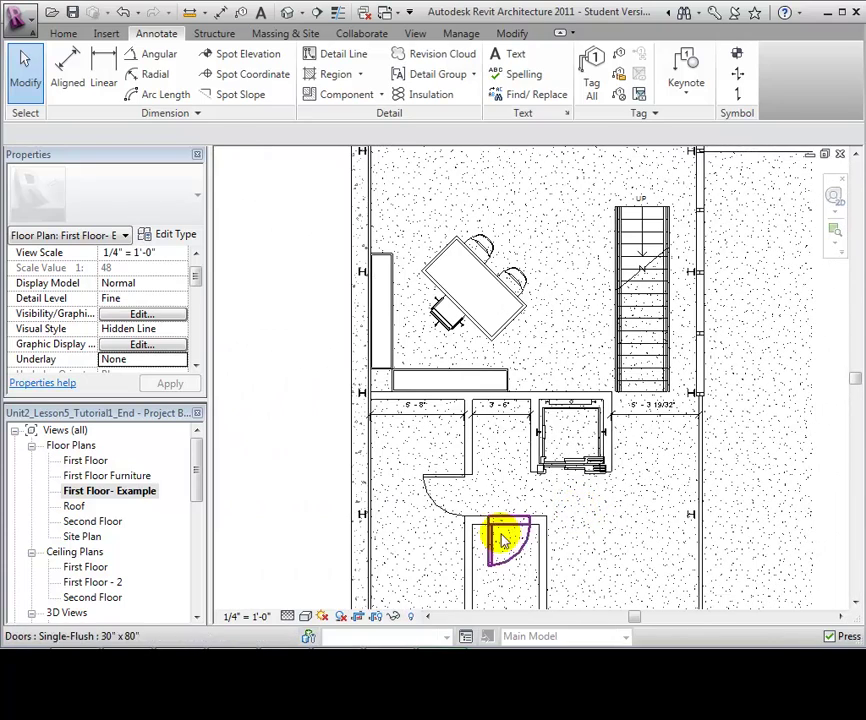
left_click(287, 616)
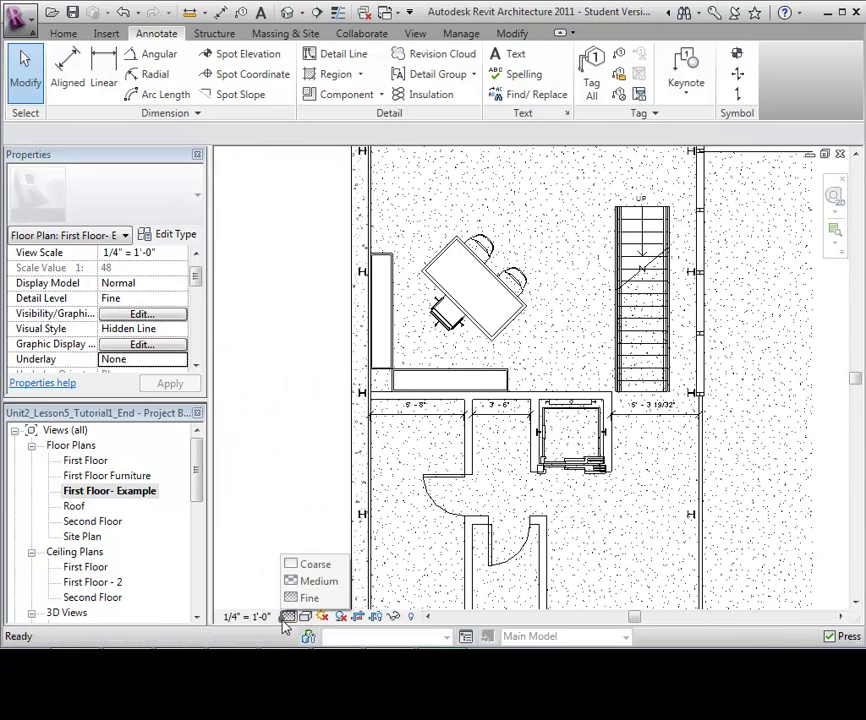
left_click(312, 565)
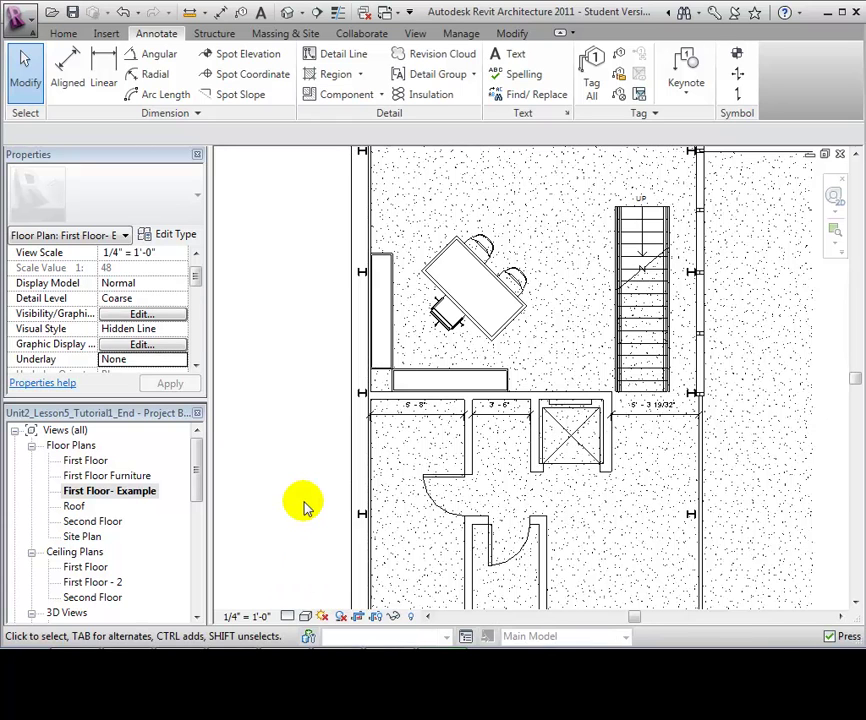